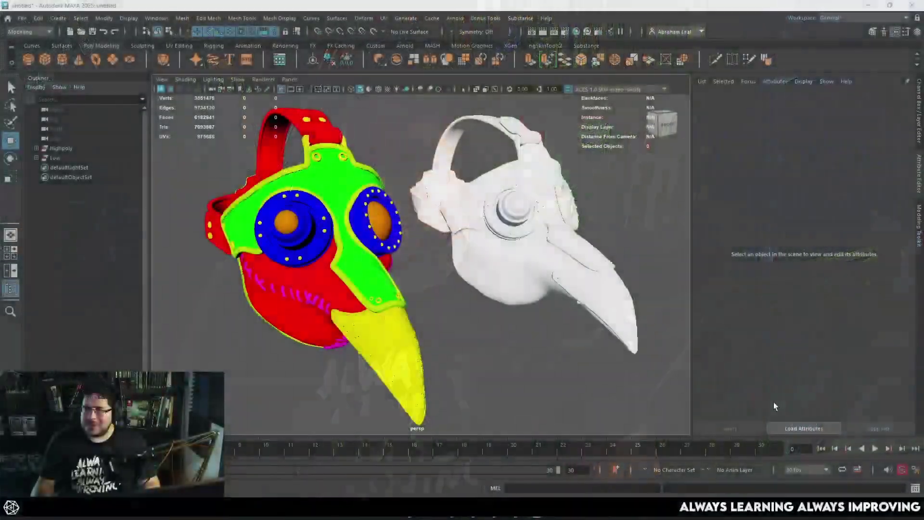
Step: Switch to Substance 3D Painter and examine the textured plague mask's leather, stitching, brass eyepieces and engraved beak
{"action": "left_click_drag", "start_coordinate": [443, 294], "coordinate": [364, 192], "text": "alt"}
{"action": "left_click_drag", "start_coordinate": [424, 278], "coordinate": [402, 226], "text": "alt"}
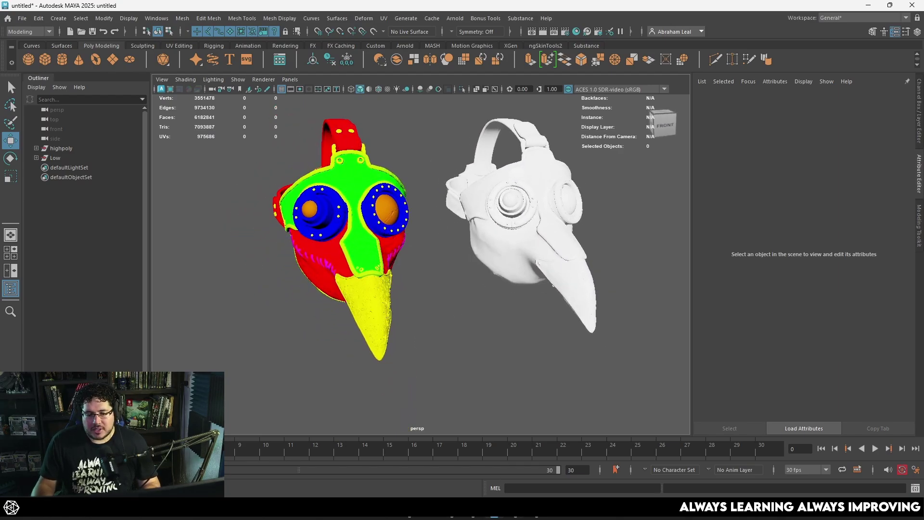
{"action": "left_click", "coordinate": [515, 509]}
{"action": "mouse_move", "coordinate": [526, 345]}
{"action": "left_mouse_down", "text": "alt"}
{"action": "mouse_move", "coordinate": [515, 278]}
{"action": "mouse_move", "coordinate": [462, 265]}
{"action": "mouse_move", "coordinate": [535, 259]}
{"action": "mouse_move", "coordinate": [492, 259]}
{"action": "left_mouse_up", "text": "alt"}
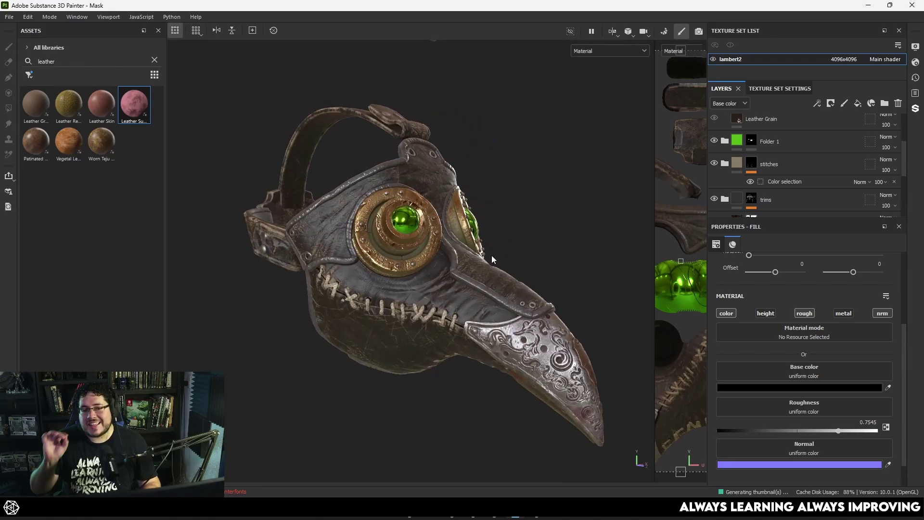
{"action": "right_click_drag", "start_coordinate": [381, 294], "coordinate": [440, 349], "text": "alt"}
{"action": "middle_click_drag", "start_coordinate": [440, 349], "coordinate": [423, 185], "text": "alt"}
{"action": "right_click_drag", "start_coordinate": [457, 231], "coordinate": [579, 342], "text": "alt"}
{"action": "middle_click_drag", "start_coordinate": [316, 210], "coordinate": [361, 274], "text": "alt"}
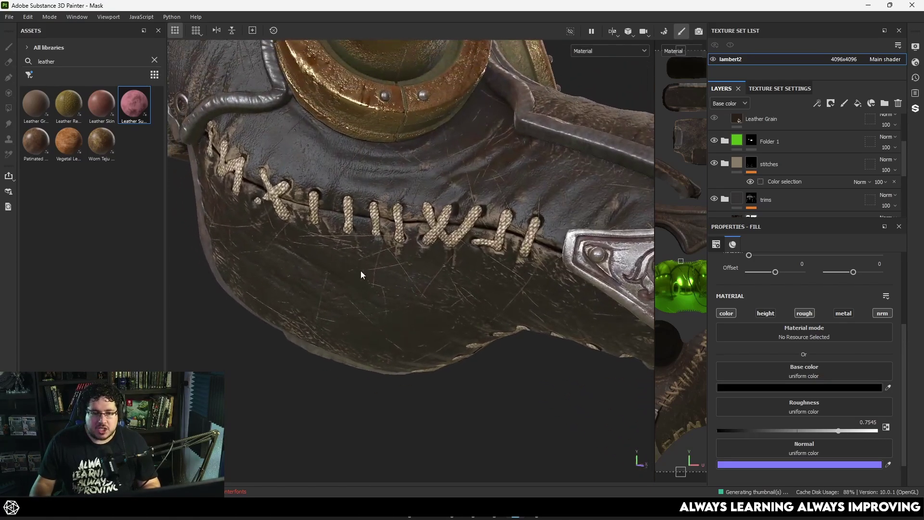
{"action": "right_click_drag", "start_coordinate": [501, 308], "coordinate": [278, 200], "text": "alt"}
{"action": "left_click_drag", "start_coordinate": [462, 241], "coordinate": [399, 250], "text": "alt"}
{"action": "mouse_move", "coordinate": [520, 274]}
{"action": "right_mouse_down", "text": "alt"}
{"action": "mouse_move", "coordinate": [489, 251]}
{"action": "mouse_move", "coordinate": [349, 210]}
{"action": "right_mouse_up", "text": "alt"}
Step: Switch back to Maya and compare the high-poly mask with the low-poly mask beside it
{"action": "left_click", "coordinate": [868, 6]}
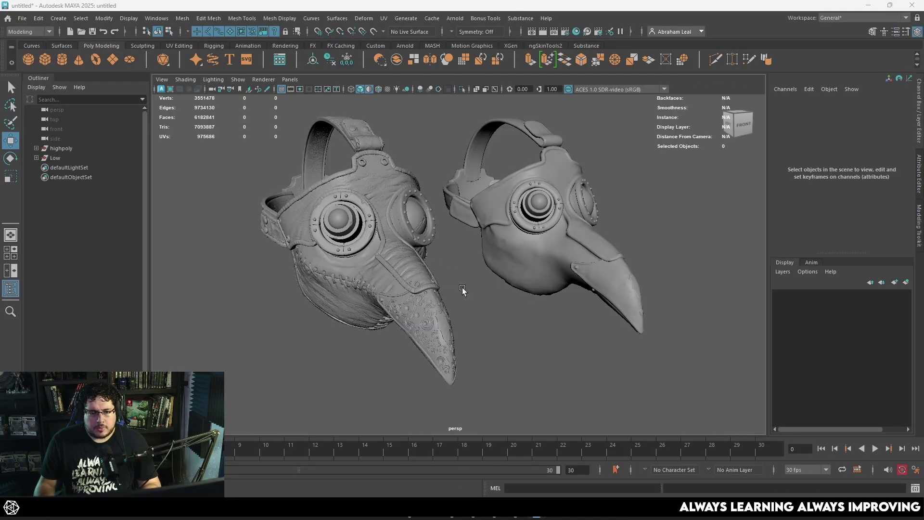
{"action": "left_click_drag", "start_coordinate": [462, 288], "coordinate": [438, 279], "text": "alt"}
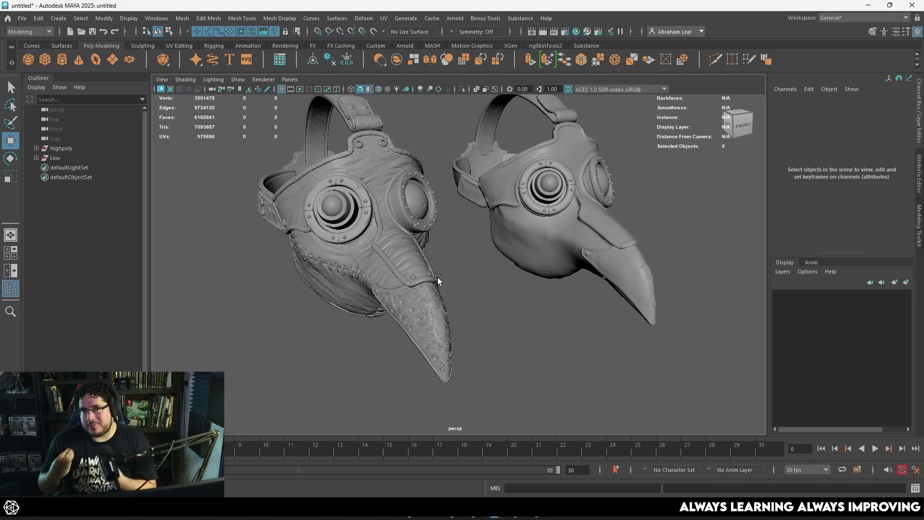
{"action": "left_click_drag", "start_coordinate": [438, 279], "coordinate": [568, 290], "text": "alt"}
{"action": "right_click_drag", "start_coordinate": [568, 290], "coordinate": [497, 271], "text": "alt"}
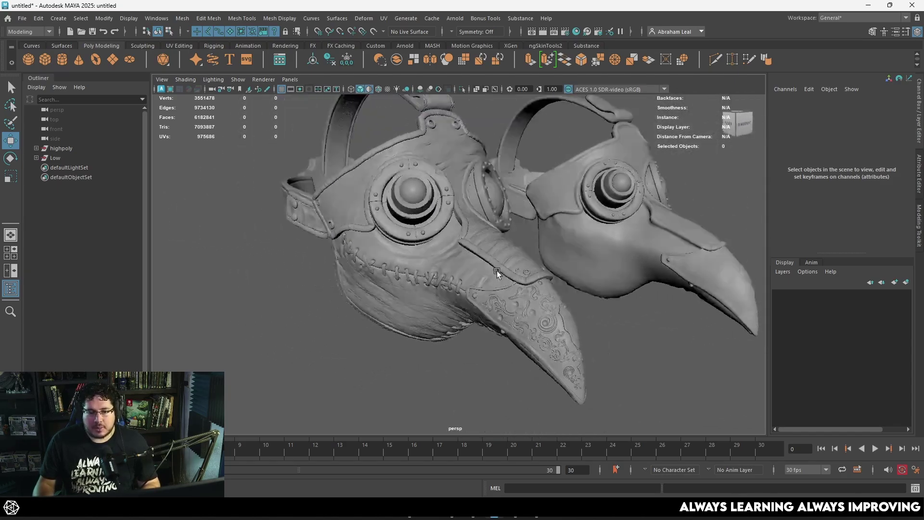
{"action": "left_click_drag", "start_coordinate": [496, 270], "coordinate": [568, 210], "text": "alt"}
Step: Inspect the low-poly mask by selecting its eyepiece rivets and main body to view their wireframes
{"action": "left_click", "coordinate": [546, 257]}
{"action": "left_click", "coordinate": [574, 209]}
{"action": "right_click_drag", "start_coordinate": [570, 314], "coordinate": [492, 267], "text": "alt"}
{"action": "middle_click_drag", "start_coordinate": [588, 361], "coordinate": [543, 291], "text": "alt"}
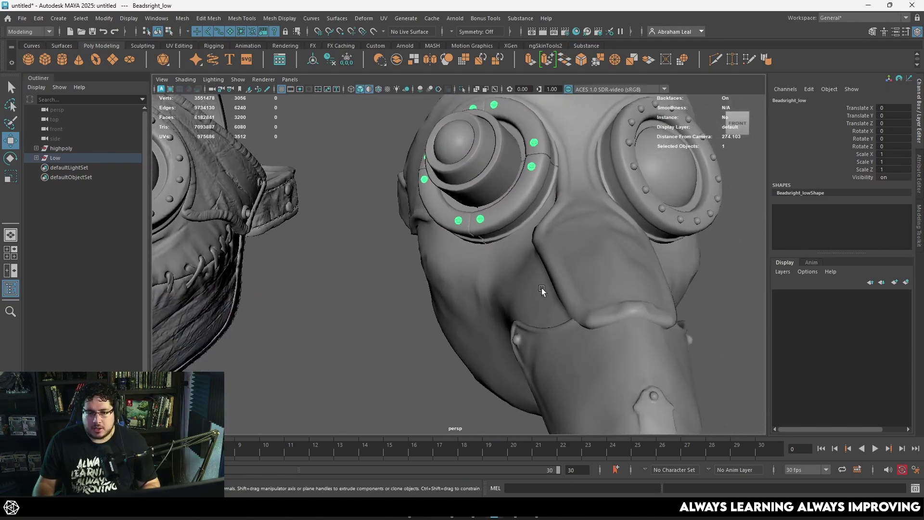
{"action": "left_click", "coordinate": [562, 254]}
{"action": "left_click_drag", "start_coordinate": [515, 313], "coordinate": [562, 299], "text": "alt"}
{"action": "right_click_drag", "start_coordinate": [562, 299], "coordinate": [504, 259], "text": "alt"}
{"action": "middle_click_drag", "start_coordinate": [504, 259], "coordinate": [535, 270], "text": "alt"}
{"action": "right_click_drag", "start_coordinate": [437, 270], "coordinate": [476, 279], "text": "alt"}
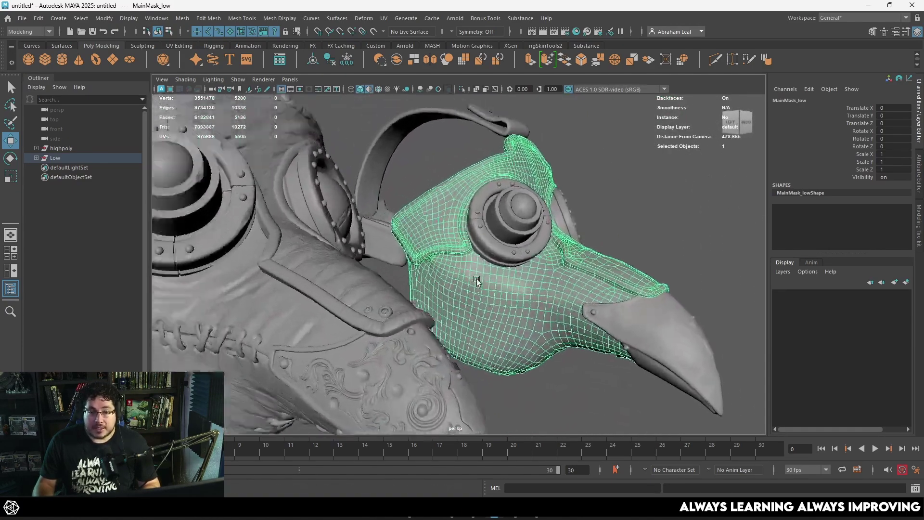
Step: Select the high-poly mouth leather mesh and examine its dense wireframe around the stitches and nose strap
{"action": "middle_click_drag", "start_coordinate": [414, 269], "coordinate": [463, 273], "text": "alt"}
{"action": "left_click", "coordinate": [445, 287]}
{"action": "middle_click_drag", "start_coordinate": [347, 388], "coordinate": [454, 274], "text": "alt"}
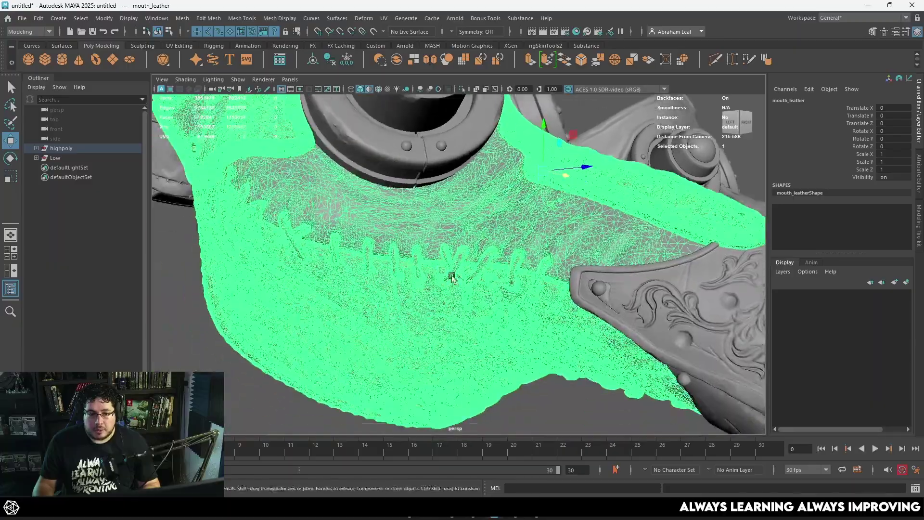
{"action": "right_click_drag", "start_coordinate": [341, 272], "coordinate": [362, 249], "text": "alt"}
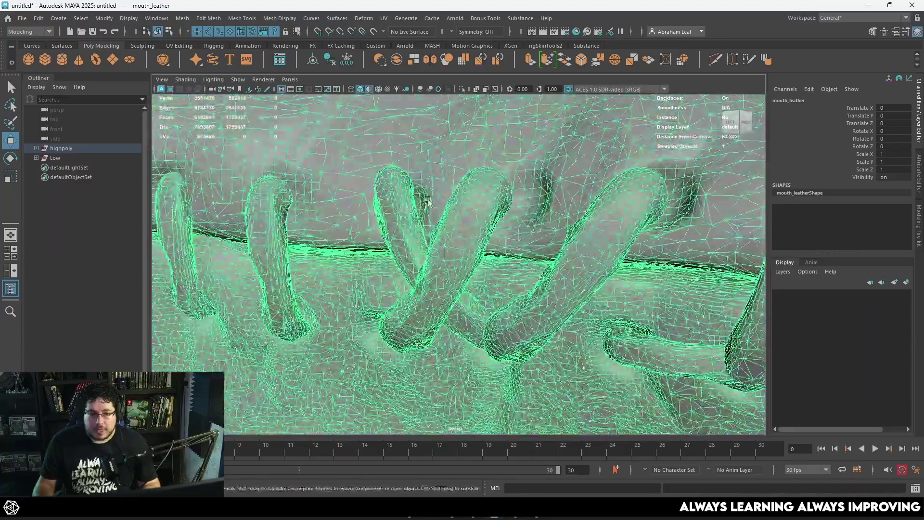
{"action": "middle_click_drag", "start_coordinate": [418, 130], "coordinate": [452, 262], "text": "alt"}
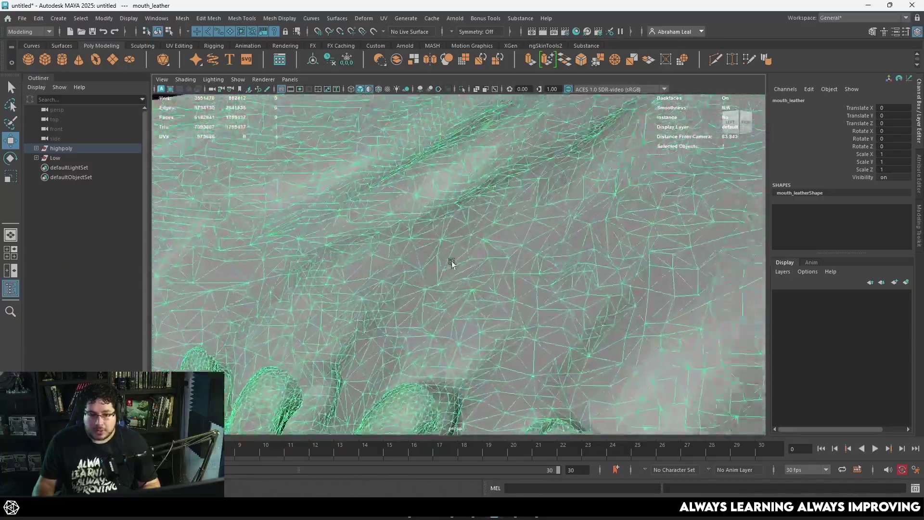
{"action": "right_click_drag", "start_coordinate": [544, 255], "coordinate": [470, 247], "text": "alt"}
{"action": "middle_click_drag", "start_coordinate": [559, 199], "coordinate": [492, 250], "text": "alt"}
{"action": "right_click_drag", "start_coordinate": [491, 249], "coordinate": [553, 308], "text": "alt"}
{"action": "left_click_drag", "start_coordinate": [553, 308], "coordinate": [564, 270], "text": "alt"}
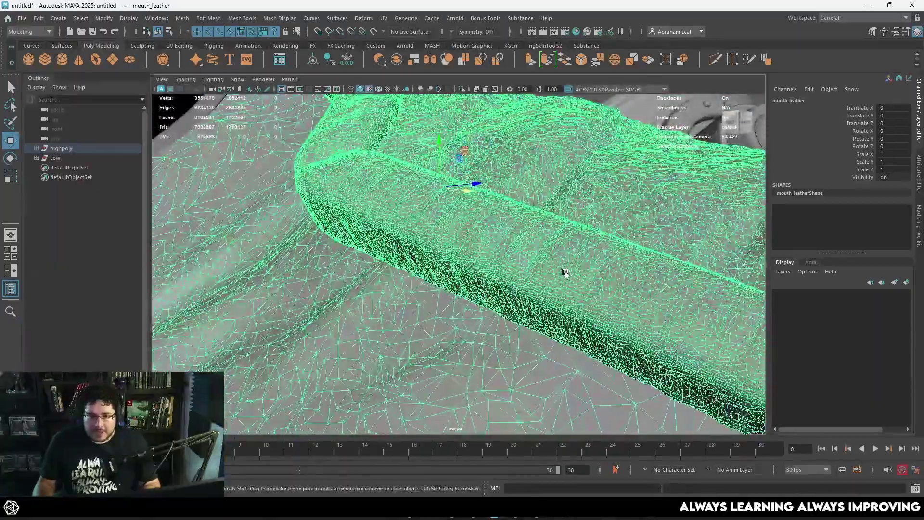
{"action": "right_click_drag", "start_coordinate": [565, 269], "coordinate": [501, 231], "text": "alt"}
{"action": "middle_click_drag", "start_coordinate": [544, 206], "coordinate": [456, 258], "text": "alt"}
{"action": "right_click_drag", "start_coordinate": [486, 264], "coordinate": [406, 247], "text": "alt"}
{"action": "middle_click_drag", "start_coordinate": [582, 288], "coordinate": [462, 270], "text": "alt"}
Step: Select the low-poly main mask body and examine its quad topology for comparison with the sculpt
{"action": "right_click_drag", "start_coordinate": [462, 270], "coordinate": [565, 308], "text": "alt"}
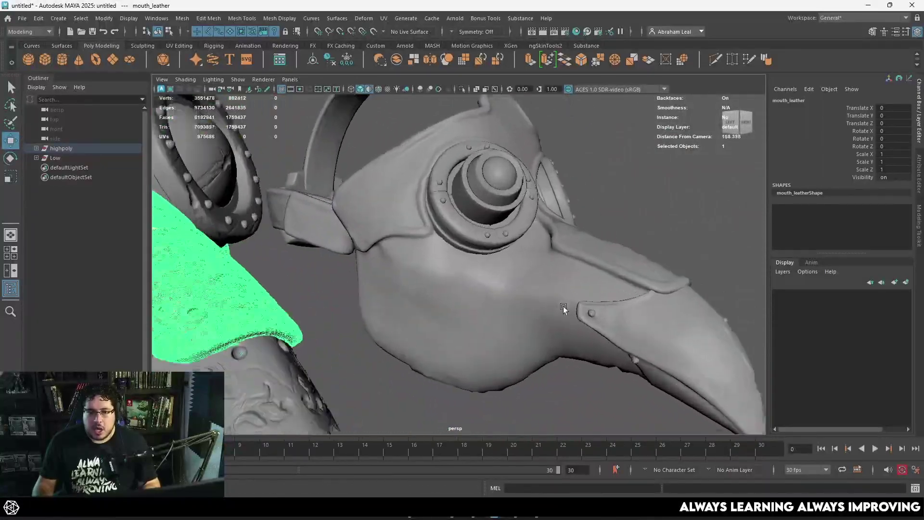
{"action": "middle_click_drag", "start_coordinate": [587, 332], "coordinate": [520, 330], "text": "alt"}
{"action": "left_click_drag", "start_coordinate": [520, 330], "coordinate": [447, 303], "text": "alt"}
{"action": "left_click", "coordinate": [492, 264]}
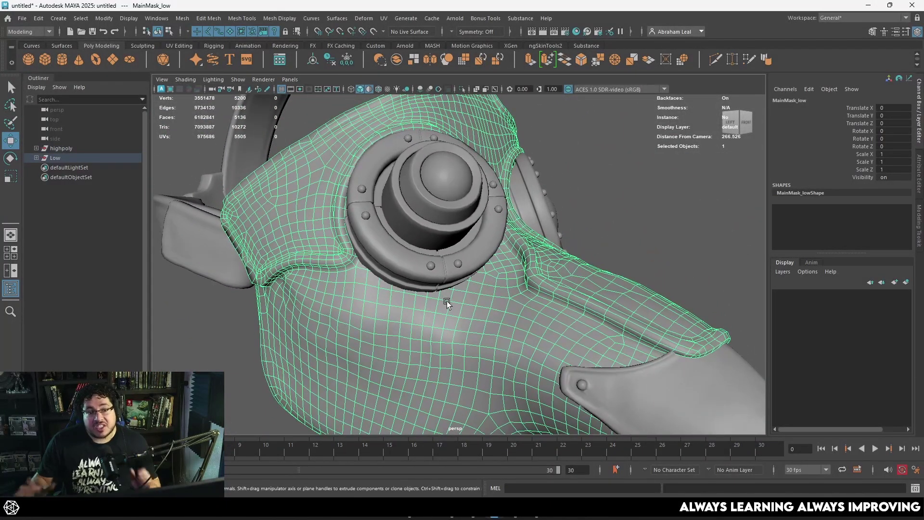
{"action": "scroll", "coordinate": [446, 302], "scroll_direction": "down", "scroll_amount": 2}
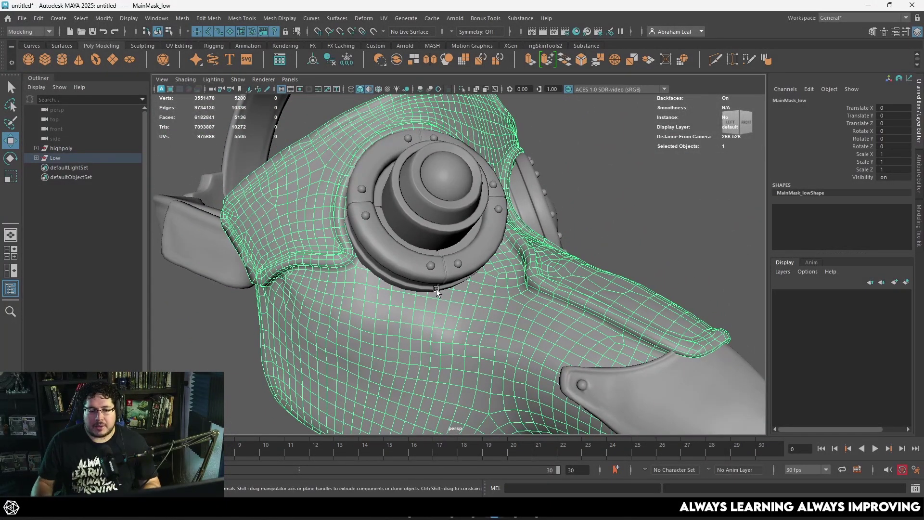
{"action": "scroll", "coordinate": [447, 302], "scroll_direction": "down", "scroll_amount": 4}
{"action": "left_click_drag", "start_coordinate": [446, 303], "coordinate": [480, 267], "text": "alt"}
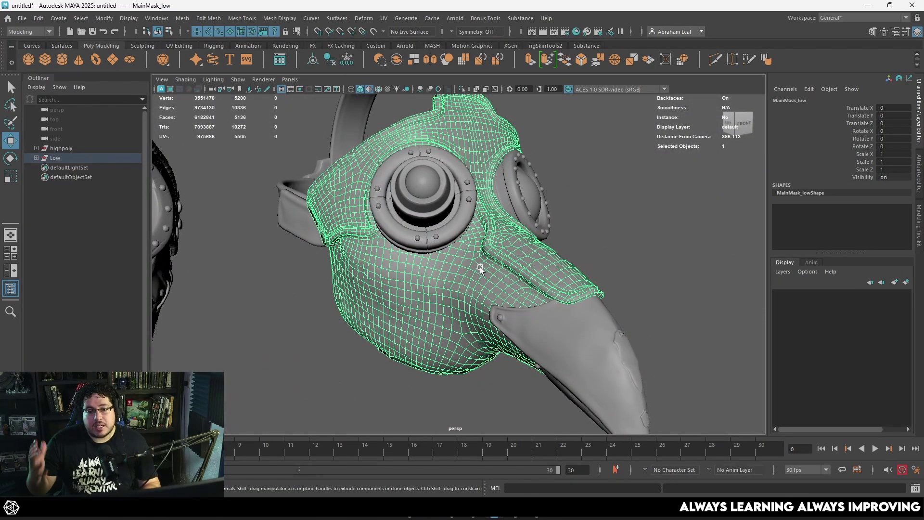
{"action": "middle_click_drag", "start_coordinate": [545, 329], "coordinate": [425, 240], "text": "alt"}
{"action": "scroll", "coordinate": [440, 238], "scroll_direction": "up", "scroll_amount": 5}
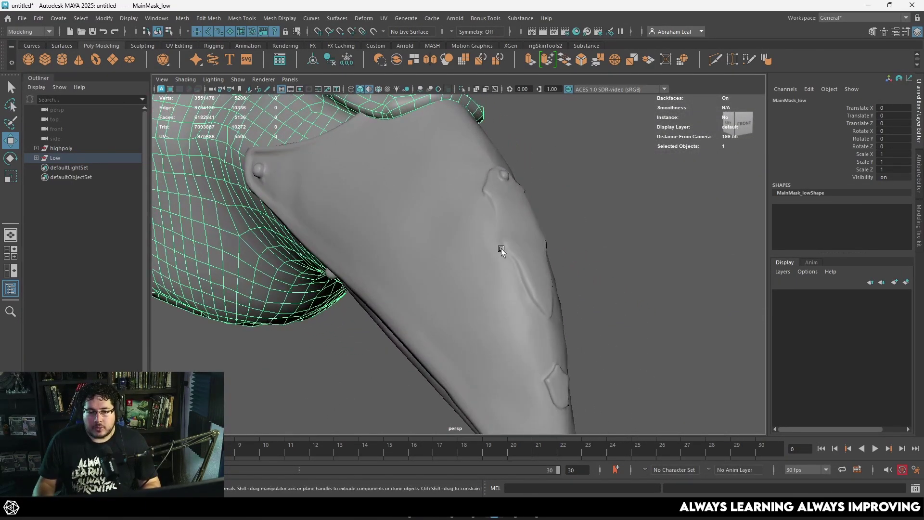
Step: Select the low-poly beak and examine its wireframe around the rivet and raised plate edge
{"action": "left_click", "coordinate": [437, 185]}
{"action": "right_click_drag", "start_coordinate": [503, 189], "coordinate": [565, 268], "text": "alt"}
{"action": "middle_click_drag", "start_coordinate": [493, 140], "coordinate": [495, 198], "text": "alt"}
{"action": "right_click_drag", "start_coordinate": [495, 198], "coordinate": [529, 144], "text": "alt"}
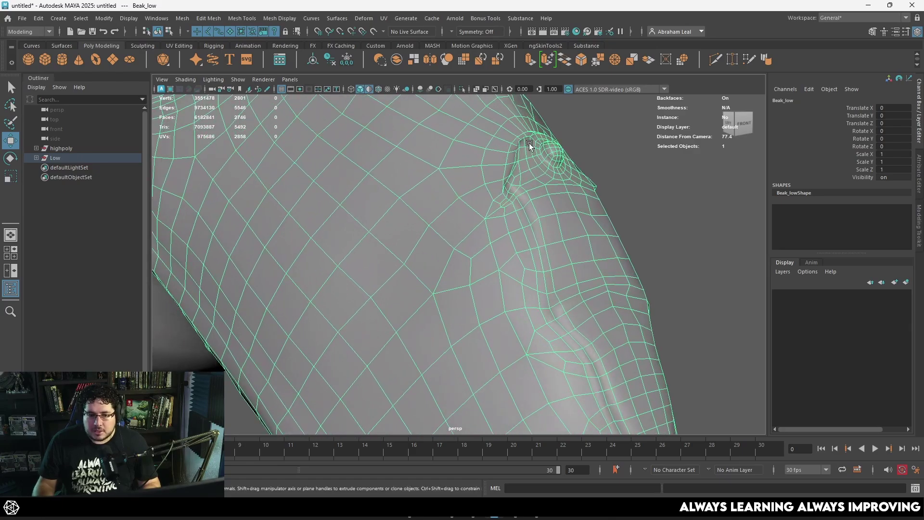
{"action": "right_click_drag", "start_coordinate": [533, 250], "coordinate": [270, 236], "text": "alt"}
{"action": "middle_click_drag", "start_coordinate": [269, 236], "coordinate": [670, 257], "text": "alt"}
{"action": "right_click_drag", "start_coordinate": [670, 257], "coordinate": [380, 238], "text": "alt"}
{"action": "middle_click_drag", "start_coordinate": [380, 238], "coordinate": [527, 242], "text": "alt"}
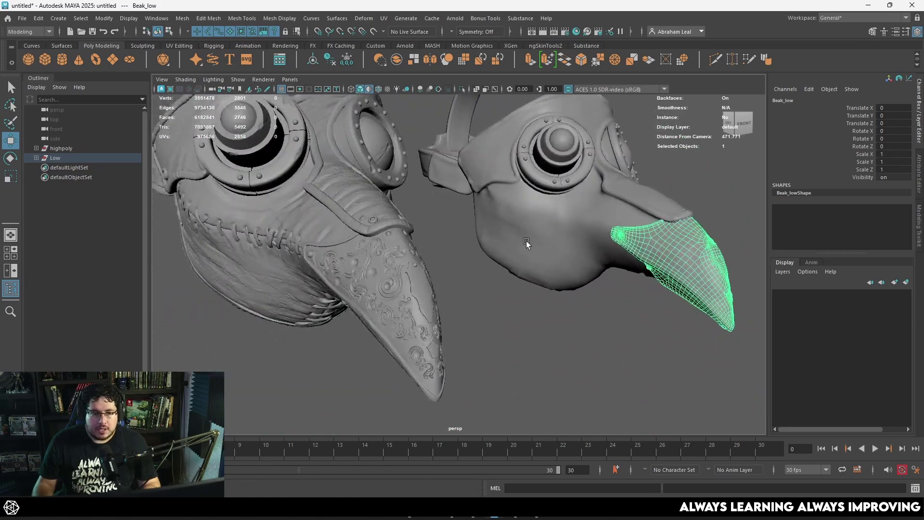
Step: Examine the engraved high-poly beak and its mesh density, finishing with the selection cleared
{"action": "right_click_drag", "start_coordinate": [526, 242], "coordinate": [476, 318], "text": "alt"}
{"action": "middle_click_drag", "start_coordinate": [476, 317], "coordinate": [533, 262], "text": "alt"}
{"action": "right_click_drag", "start_coordinate": [532, 262], "coordinate": [583, 243], "text": "alt"}
{"action": "middle_click_drag", "start_coordinate": [597, 168], "coordinate": [581, 201], "text": "alt"}
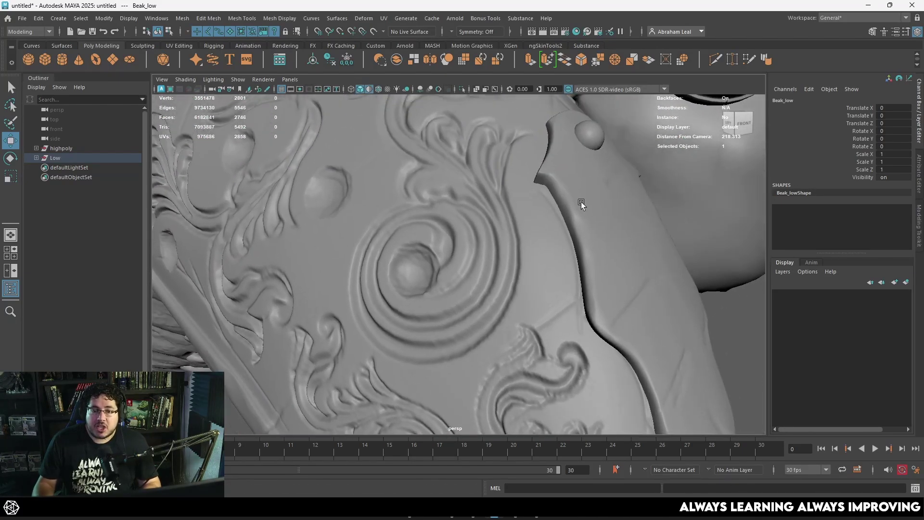
{"action": "left_click", "coordinate": [573, 188]}
{"action": "right_click_drag", "start_coordinate": [517, 223], "coordinate": [409, 211], "text": "alt"}
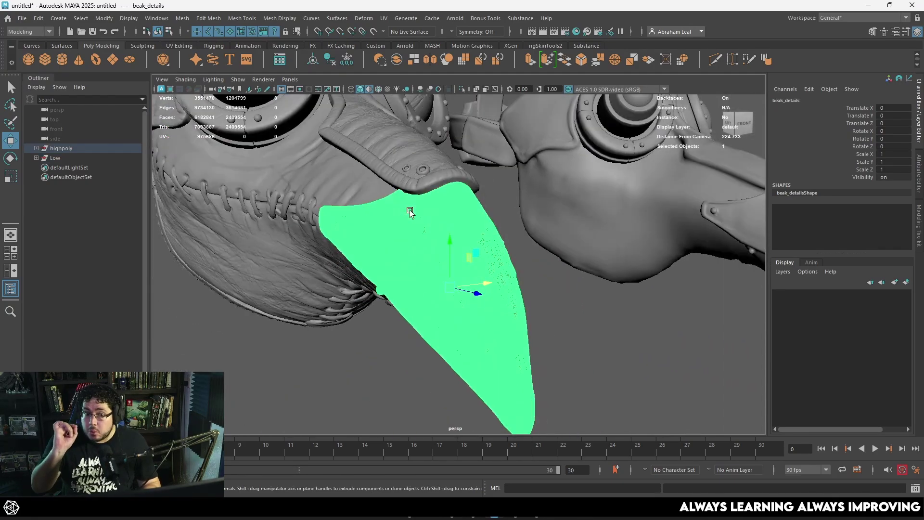
{"action": "left_click_drag", "start_coordinate": [409, 210], "coordinate": [543, 309], "text": "alt"}
{"action": "right_click_drag", "start_coordinate": [542, 309], "coordinate": [549, 281], "text": "alt"}
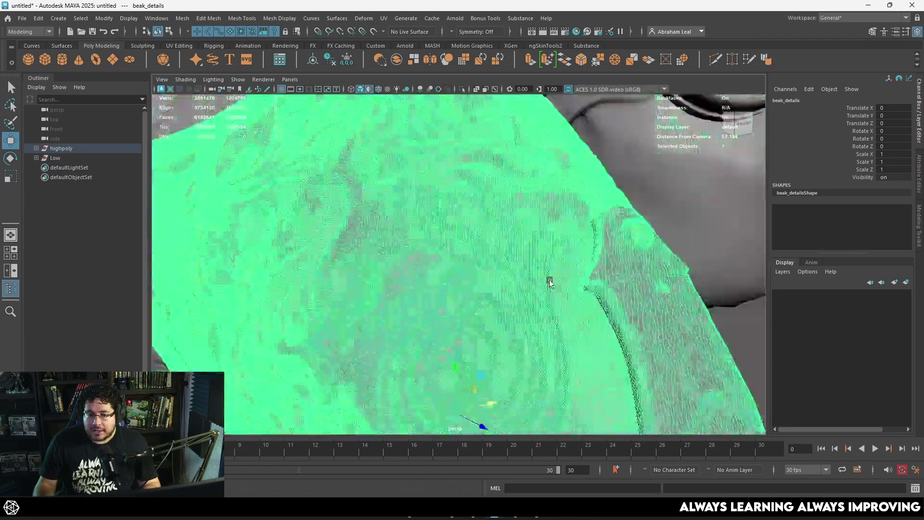
{"action": "scroll", "coordinate": [549, 281], "scroll_direction": "down", "scroll_amount": 5}
{"action": "left_click_drag", "start_coordinate": [549, 281], "coordinate": [438, 244], "text": "alt"}
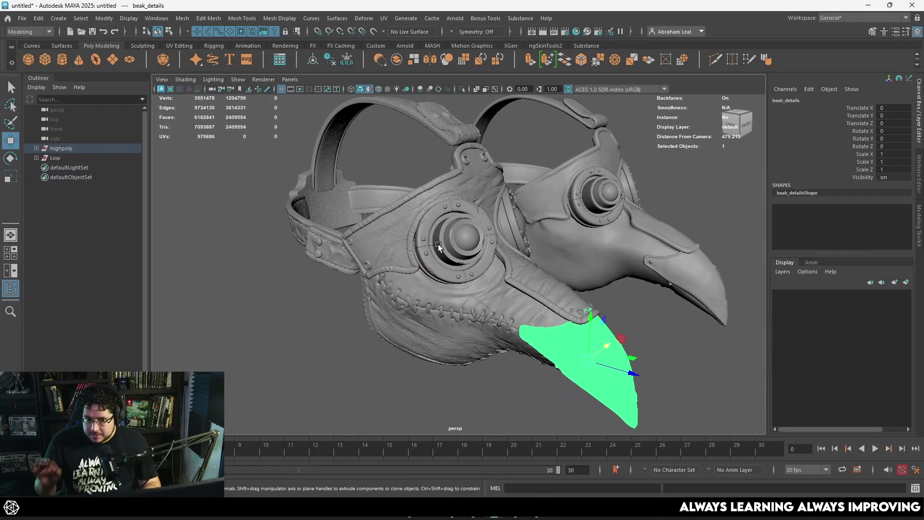
{"action": "scroll", "coordinate": [455, 219], "scroll_direction": "down", "scroll_amount": 2}
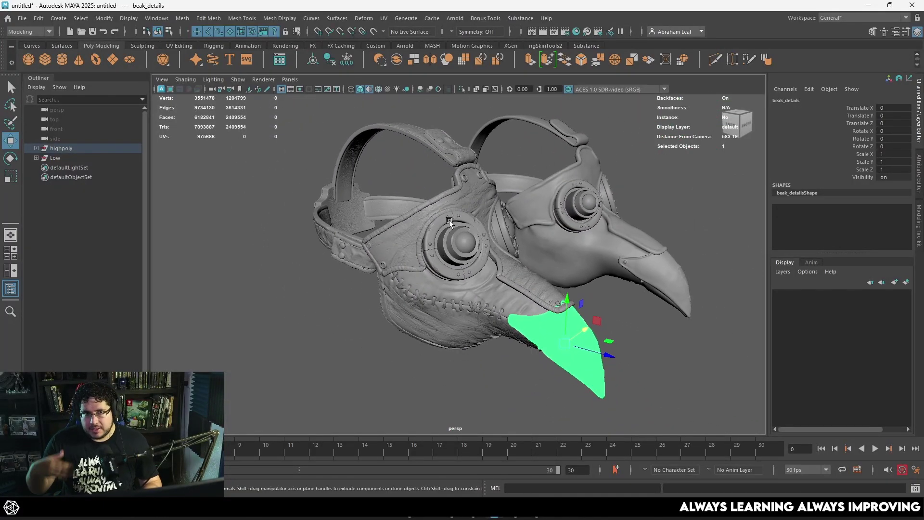
{"action": "left_click", "coordinate": [338, 218]}
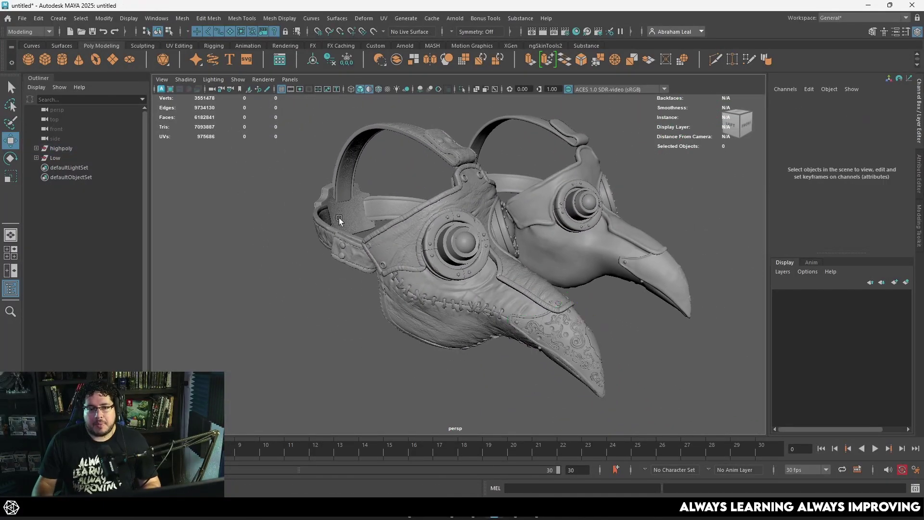
Step: Display the masks in flat unlit colors and examine the color ID areas on the high-poly mask
{"action": "left_click", "coordinate": [369, 90]}
{"action": "left_click_drag", "start_coordinate": [443, 275], "coordinate": [398, 277], "text": "alt"}
{"action": "scroll", "coordinate": [522, 314], "scroll_direction": "up", "scroll_amount": 5}
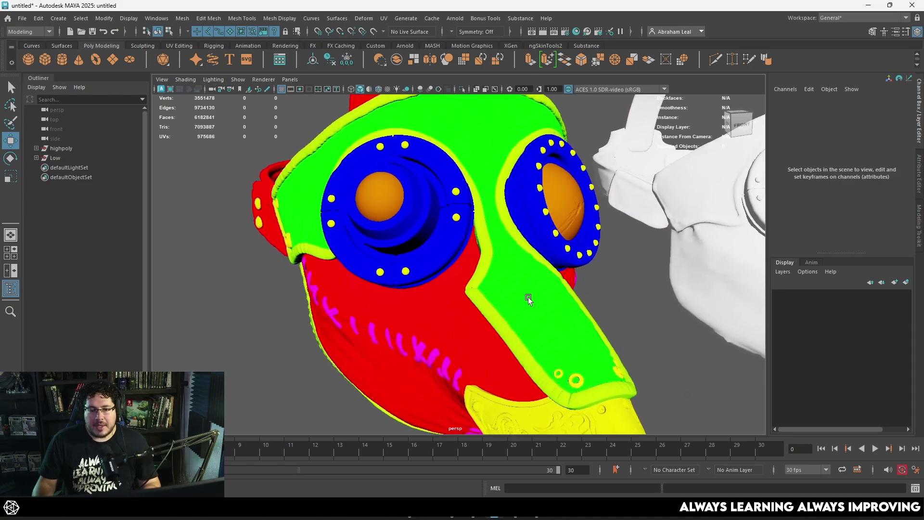
{"action": "left_click_drag", "start_coordinate": [528, 299], "coordinate": [461, 266], "text": "alt"}
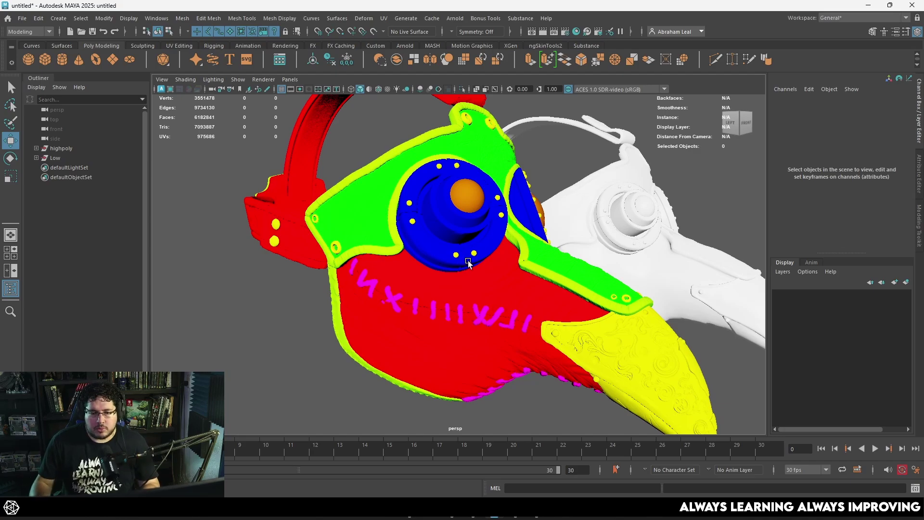
{"action": "left_click_drag", "start_coordinate": [468, 262], "coordinate": [408, 260], "text": "alt"}
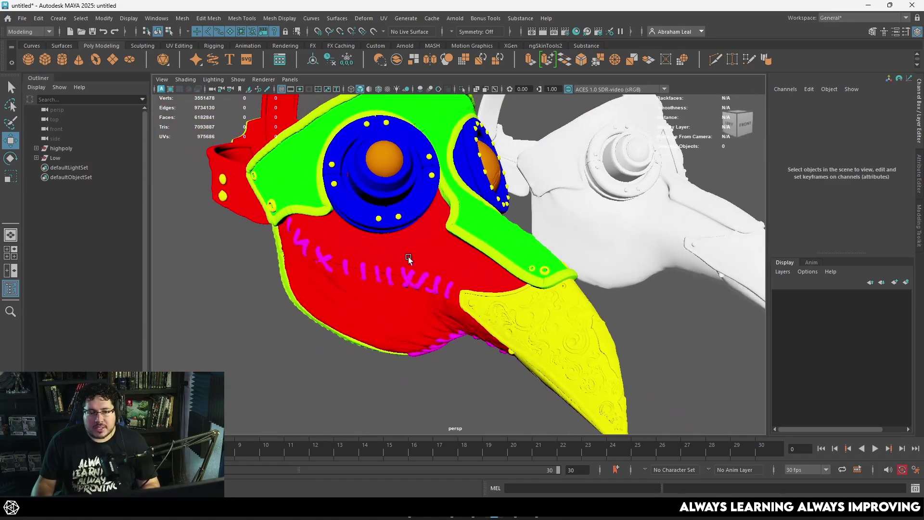
Step: Compare the uncolored low-poly main mask and its wireframe with the color-coded high-poly mask
{"action": "right_click_drag", "start_coordinate": [408, 259], "coordinate": [503, 231], "text": "alt"}
{"action": "middle_click_drag", "start_coordinate": [503, 231], "coordinate": [356, 244], "text": "alt"}
{"action": "right_click_drag", "start_coordinate": [357, 243], "coordinate": [435, 334], "text": "alt"}
{"action": "middle_click_drag", "start_coordinate": [435, 334], "coordinate": [398, 346], "text": "alt"}
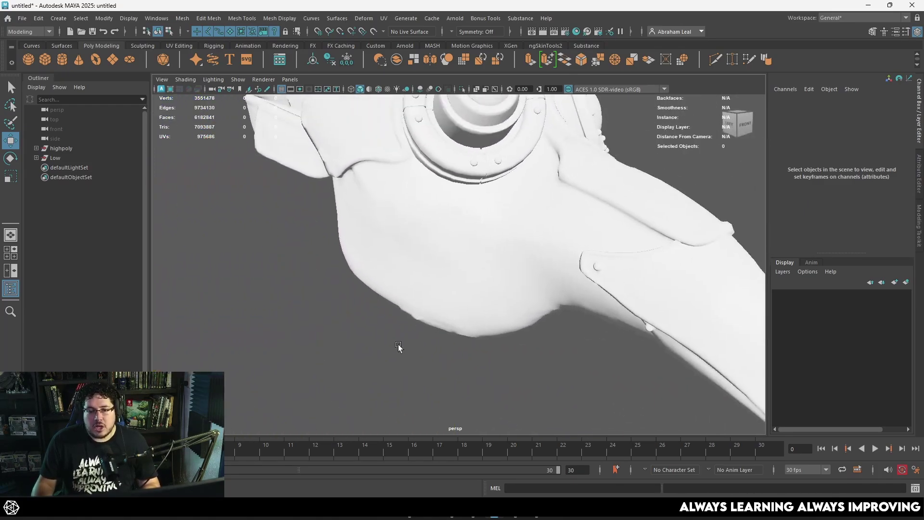
{"action": "right_click_drag", "start_coordinate": [398, 346], "coordinate": [476, 245], "text": "alt"}
{"action": "middle_click_drag", "start_coordinate": [477, 244], "coordinate": [470, 259], "text": "alt"}
{"action": "left_click", "coordinate": [455, 286]}
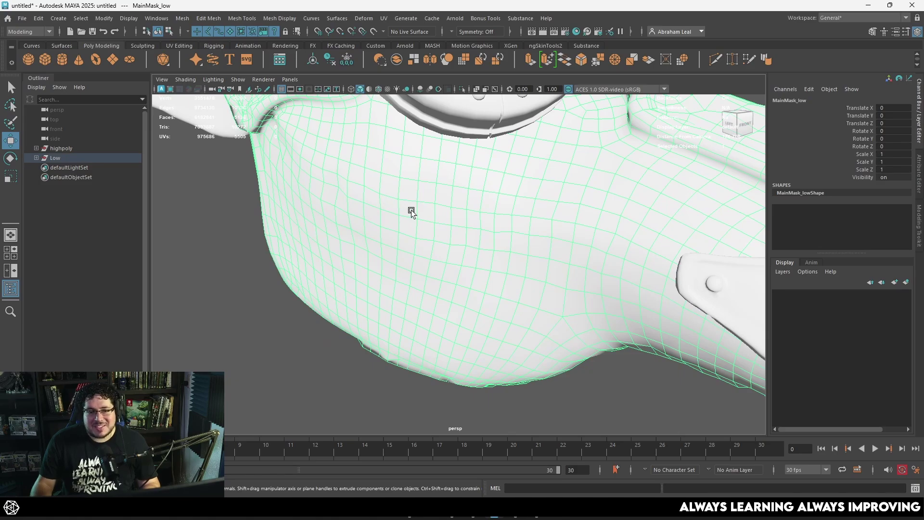
{"action": "left_click_drag", "start_coordinate": [411, 210], "coordinate": [448, 204], "text": "alt"}
{"action": "right_click_drag", "start_coordinate": [448, 203], "coordinate": [459, 193], "text": "alt"}
{"action": "left_click", "coordinate": [345, 294]}
{"action": "right_click_drag", "start_coordinate": [345, 294], "coordinate": [387, 236], "text": "alt"}
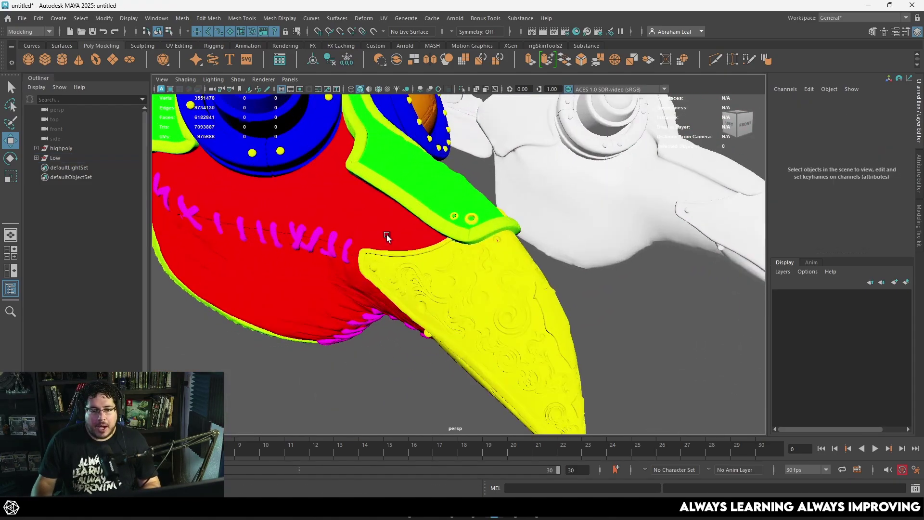
Step: Restore the shaded display, duplicate the high-poly mouth leather mesh and move the copy about -290 units in X
{"action": "left_click", "coordinate": [370, 89]}
{"action": "right_click_drag", "start_coordinate": [342, 163], "coordinate": [308, 173], "text": "alt"}
{"action": "middle_click_drag", "start_coordinate": [307, 173], "coordinate": [533, 208], "text": "alt"}
{"action": "right_click_drag", "start_coordinate": [533, 208], "coordinate": [506, 255], "text": "alt"}
{"action": "left_click", "coordinate": [471, 246]}
{"action": "key", "text": "ctrl+d"}
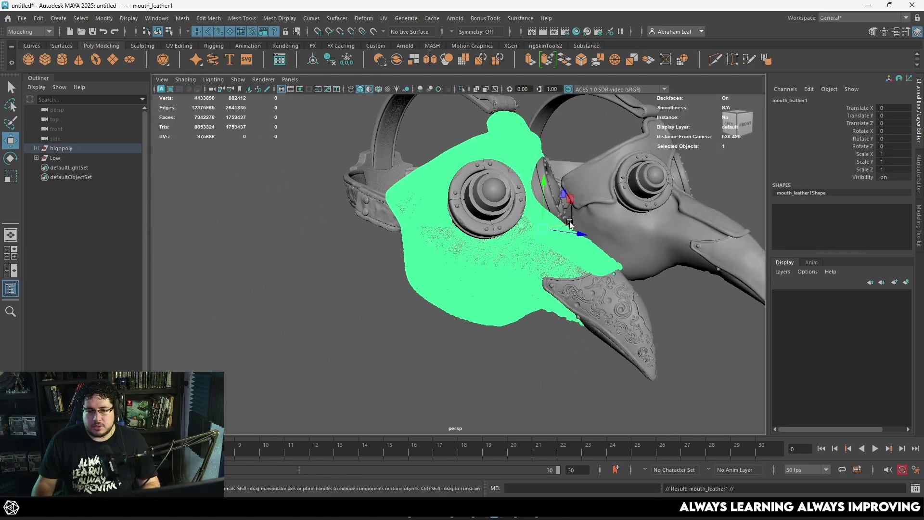
{"action": "left_click_drag", "start_coordinate": [571, 224], "coordinate": [304, 309]}
{"action": "middle_click_drag", "start_coordinate": [303, 309], "coordinate": [448, 262], "text": "alt"}
{"action": "right_click_drag", "start_coordinate": [447, 262], "coordinate": [324, 400], "text": "alt"}
{"action": "left_click", "coordinate": [325, 401]}
{"action": "middle_click_drag", "start_coordinate": [325, 400], "coordinate": [406, 297], "text": "alt"}
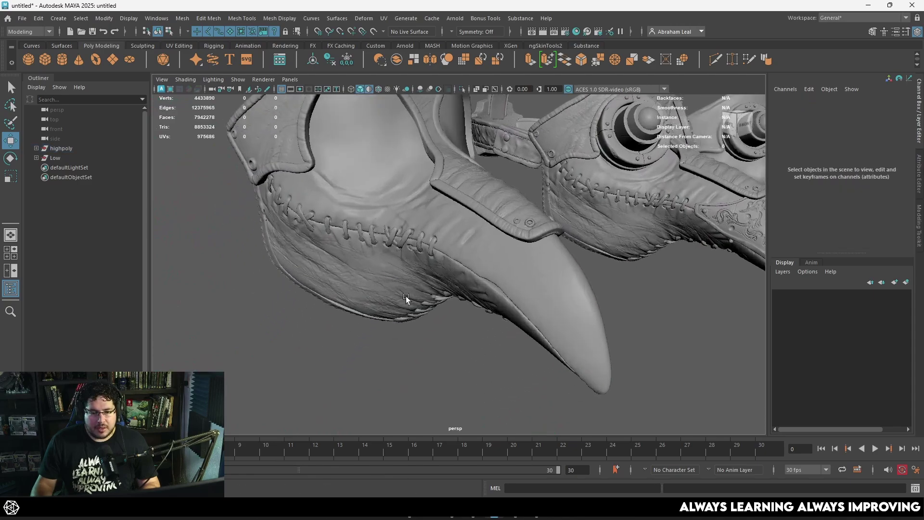
Step: Select the upper leather face shell on the copied mouth leather mesh and assign it a new Lambert material
{"action": "right_click_drag", "start_coordinate": [406, 297], "coordinate": [419, 221], "text": "alt"}
{"action": "left_click", "coordinate": [413, 194]}
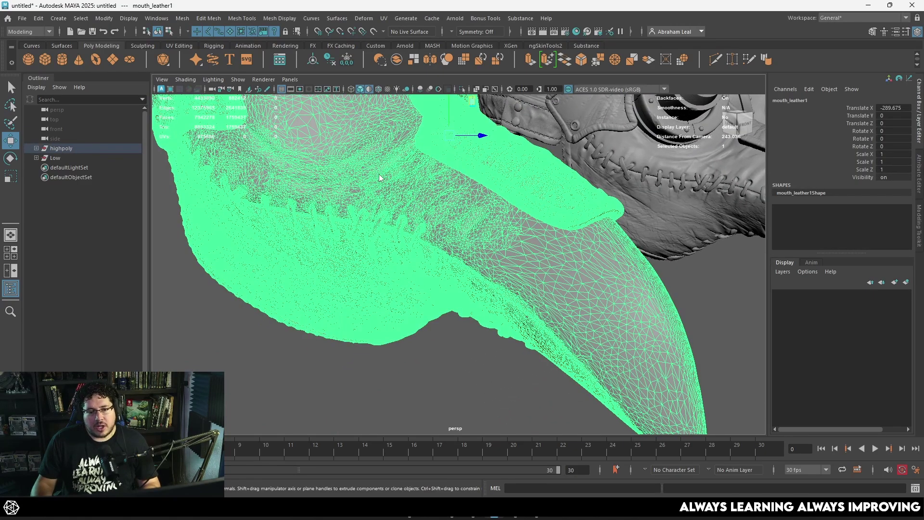
{"action": "right_click_drag", "start_coordinate": [380, 178], "coordinate": [382, 194]}
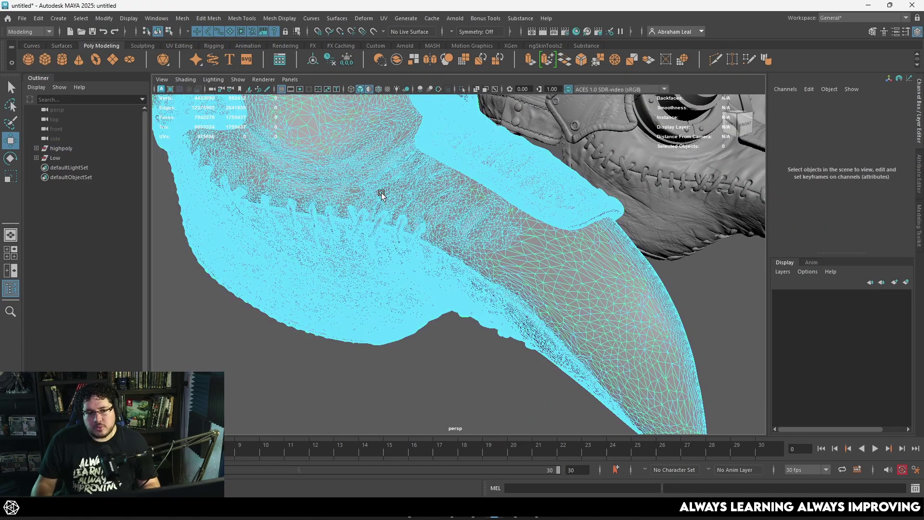
{"action": "double_click", "coordinate": [302, 118]}
{"action": "left_click_drag", "start_coordinate": [415, 165], "coordinate": [439, 176], "text": "alt"}
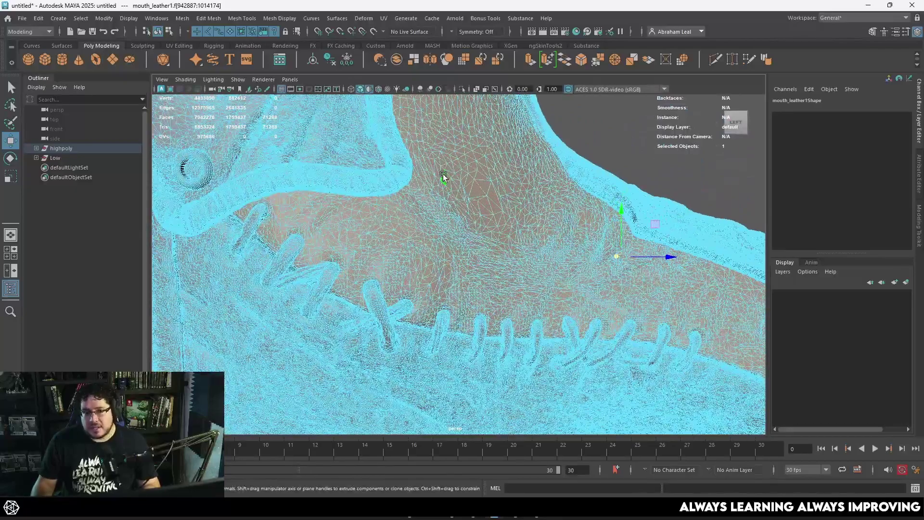
{"action": "right_click", "coordinate": [443, 177]}
{"action": "left_click", "coordinate": [440, 421]}
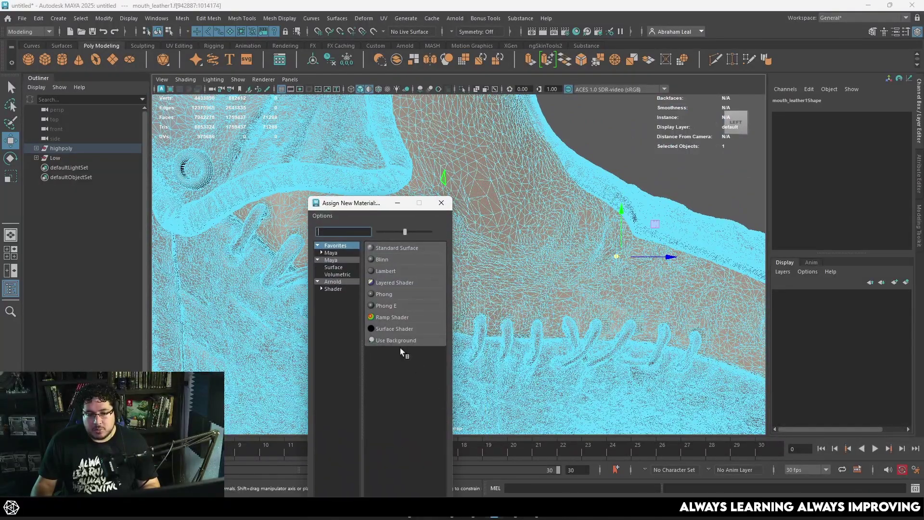
{"action": "left_click", "coordinate": [333, 259]}
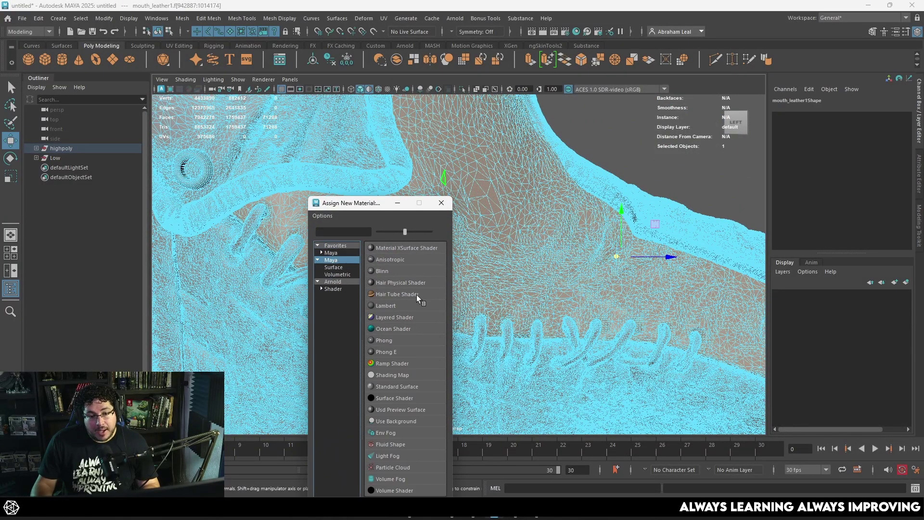
{"action": "left_click", "coordinate": [388, 305]}
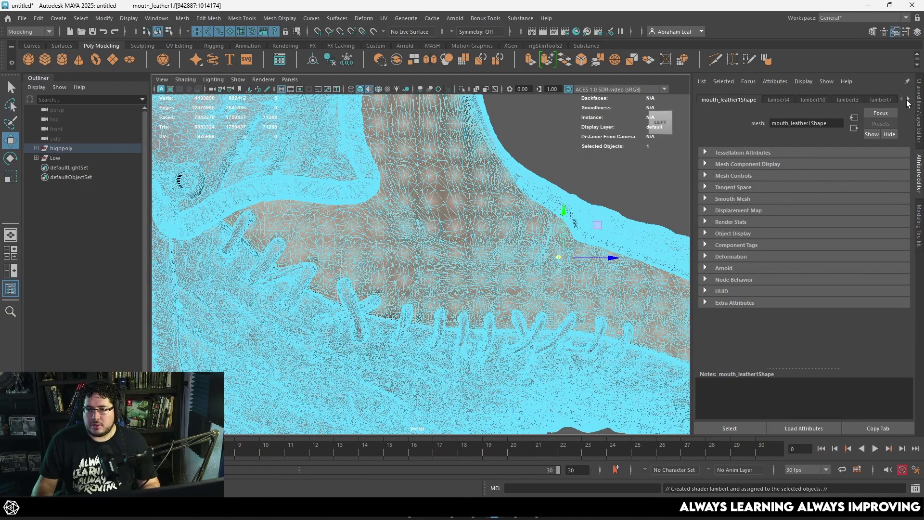
Step: Set the color of the new lambert11 material to pure red
{"action": "left_click", "coordinate": [907, 99]}
{"action": "left_click", "coordinate": [907, 100]}
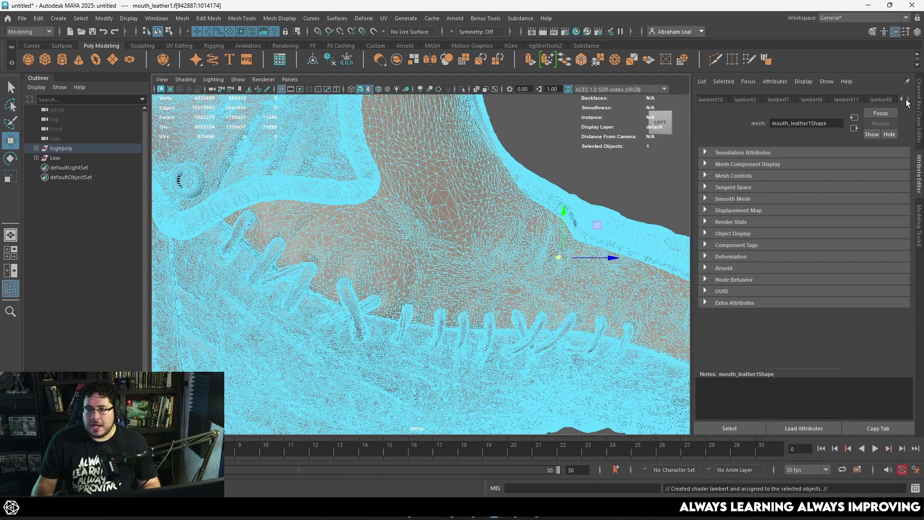
{"action": "left_click", "coordinate": [845, 100]}
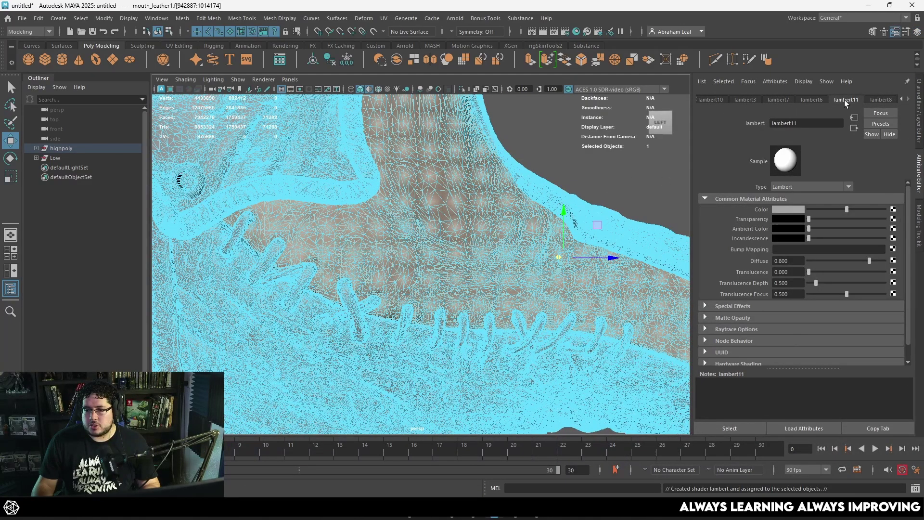
{"action": "left_click", "coordinate": [780, 211]}
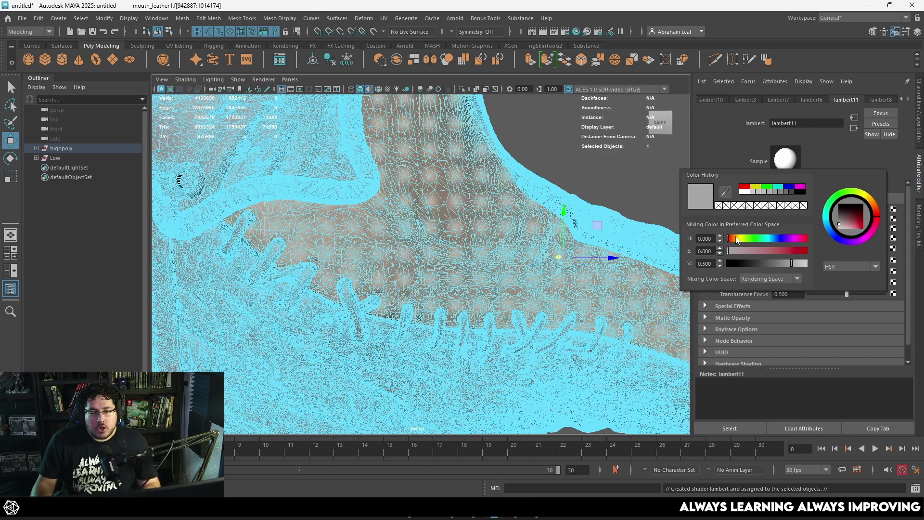
{"action": "left_click_drag", "start_coordinate": [736, 241], "coordinate": [775, 250]}
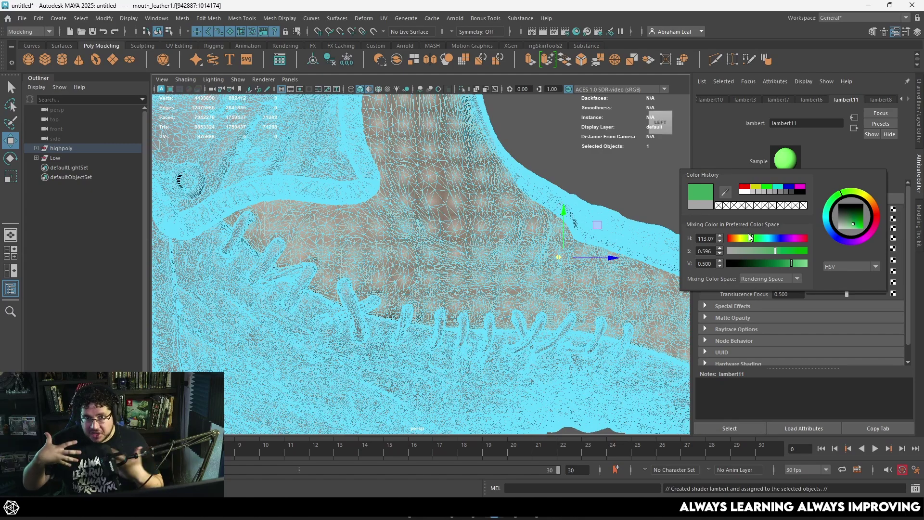
{"action": "left_click", "coordinate": [744, 187]}
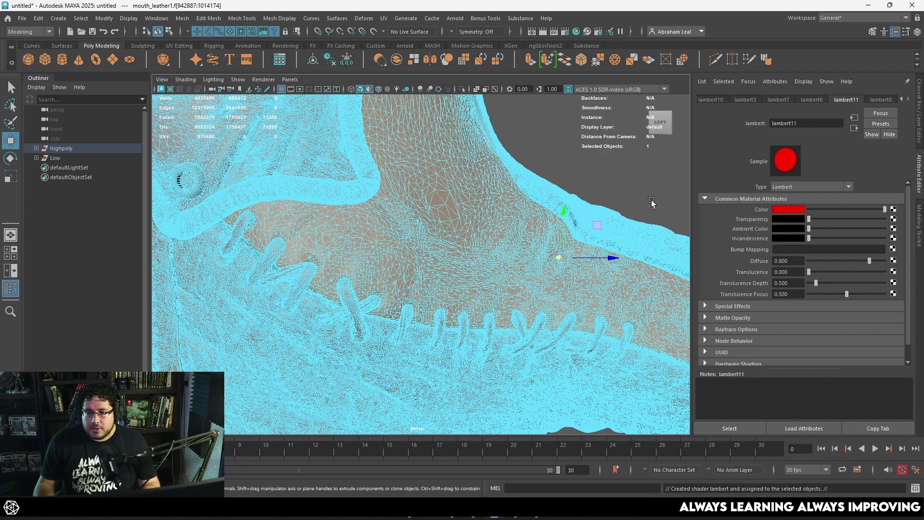
Step: Show the assigned material colors in the viewport and return the mask copy to object mode with nothing selected
{"action": "left_click", "coordinate": [592, 179]}
{"action": "scroll", "coordinate": [608, 225], "scroll_direction": "down", "scroll_amount": 3}
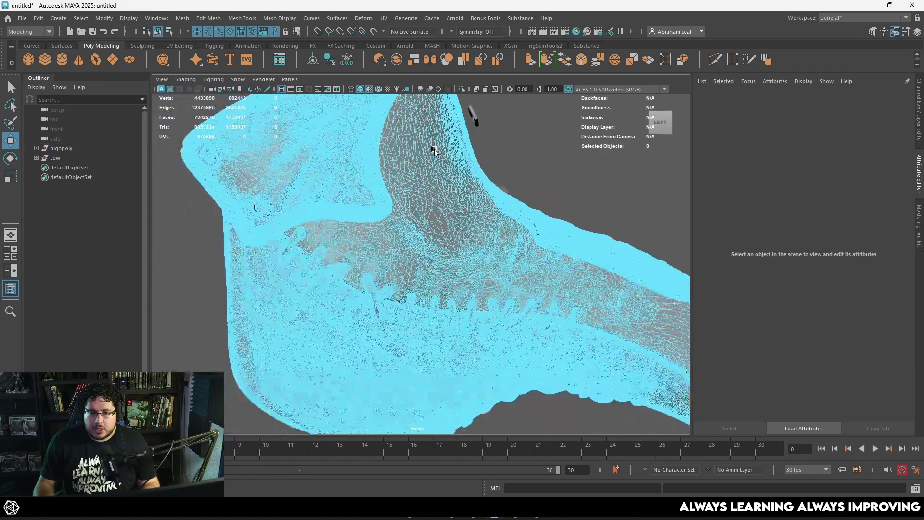
{"action": "left_click", "coordinate": [370, 89]}
{"action": "left_click_drag", "start_coordinate": [453, 164], "coordinate": [386, 200], "text": "alt"}
{"action": "left_click_drag", "start_coordinate": [399, 294], "coordinate": [469, 259], "text": "alt"}
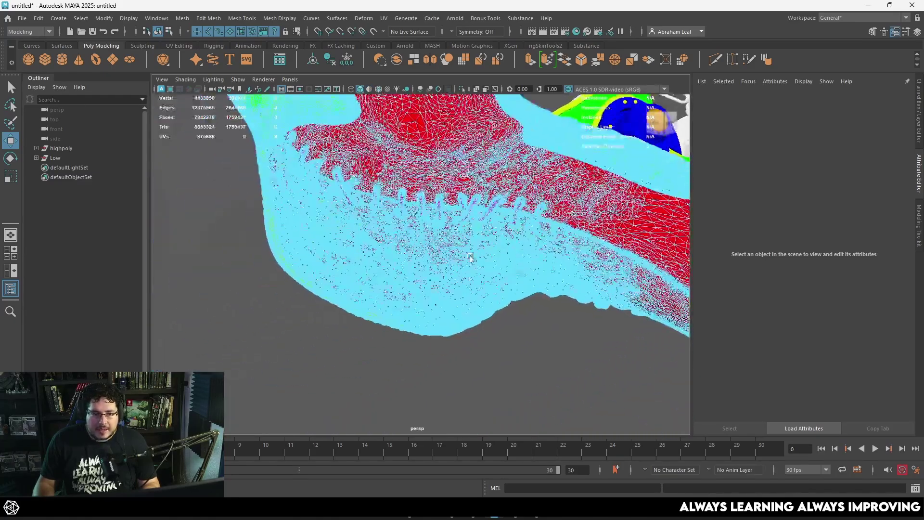
{"action": "middle_click_drag", "start_coordinate": [494, 242], "coordinate": [476, 290], "text": "alt"}
{"action": "right_click_drag", "start_coordinate": [402, 222], "coordinate": [439, 209]}
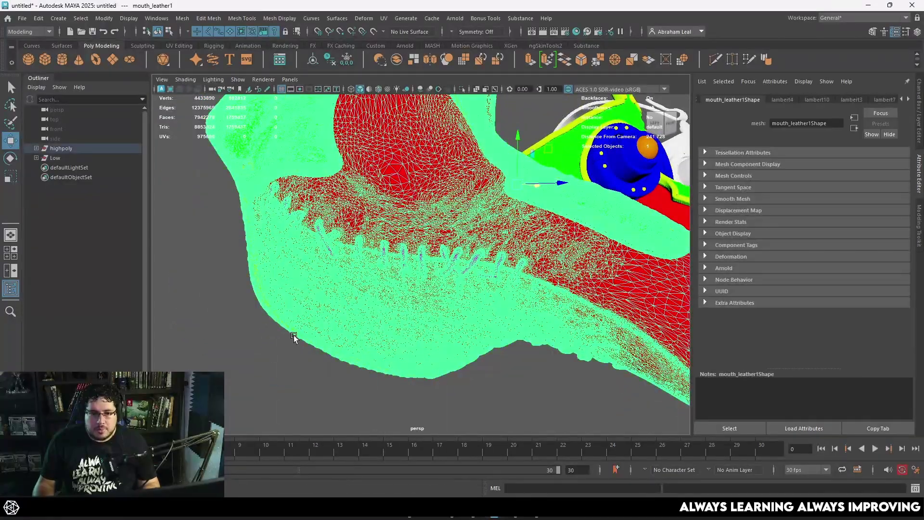
{"action": "left_click", "coordinate": [292, 338]}
{"action": "middle_click_drag", "start_coordinate": [383, 180], "coordinate": [351, 228], "text": "alt"}
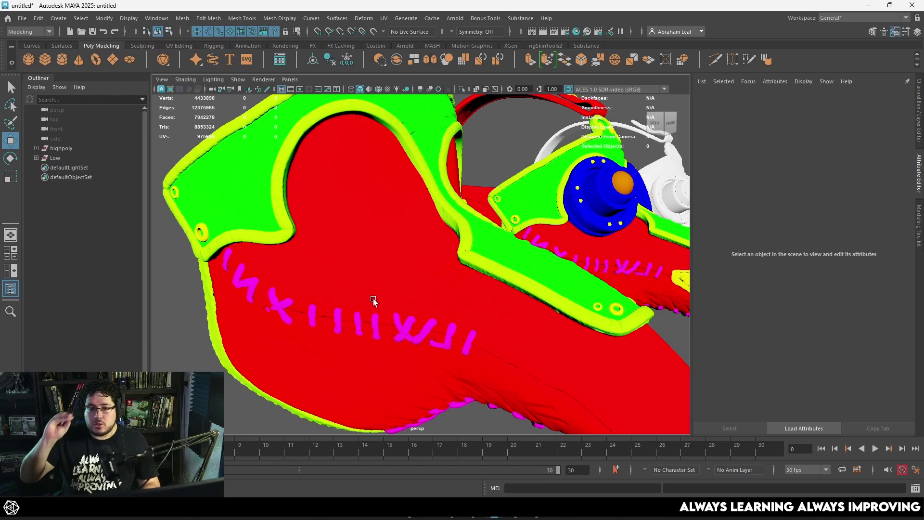
Step: Compare the color-coded high-poly masks with the plain low-poly mask and select the low-poly round eyepiece
{"action": "scroll", "coordinate": [373, 299], "scroll_direction": "down", "scroll_amount": 8}
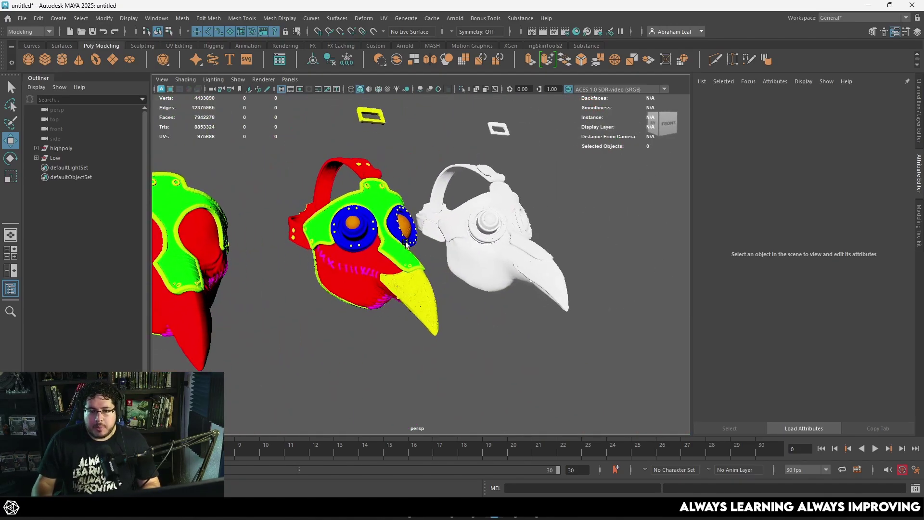
{"action": "scroll", "coordinate": [406, 243], "scroll_direction": "up", "scroll_amount": 3}
{"action": "left_click", "coordinate": [512, 229]}
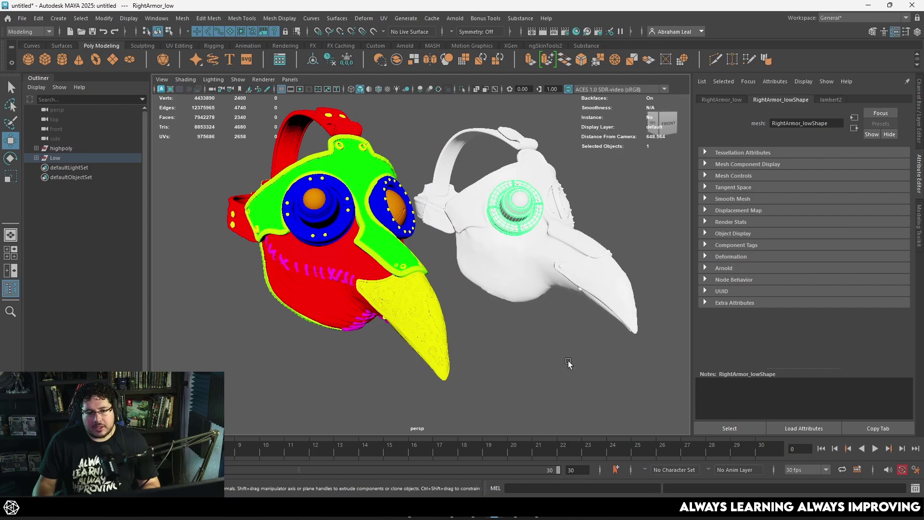
Step: Switch to Substance 3D Painter and examine the ID baker's settings and ID map preview in baking mode
{"action": "left_click", "coordinate": [516, 515]}
{"action": "left_click_drag", "start_coordinate": [487, 297], "coordinate": [413, 338], "text": "alt"}
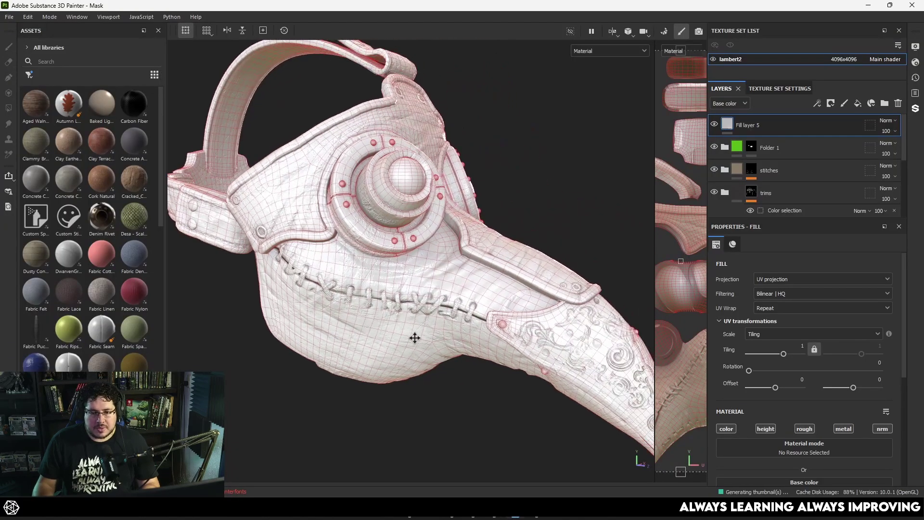
{"action": "right_click_drag", "start_coordinate": [413, 338], "coordinate": [386, 336], "text": "alt"}
{"action": "left_click_drag", "start_coordinate": [424, 322], "coordinate": [378, 277], "text": "alt"}
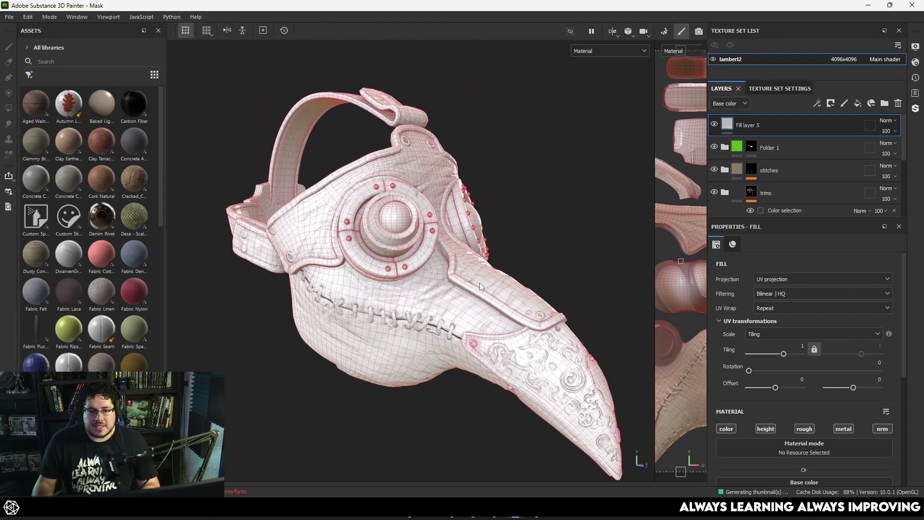
{"action": "left_click", "coordinate": [668, 33]}
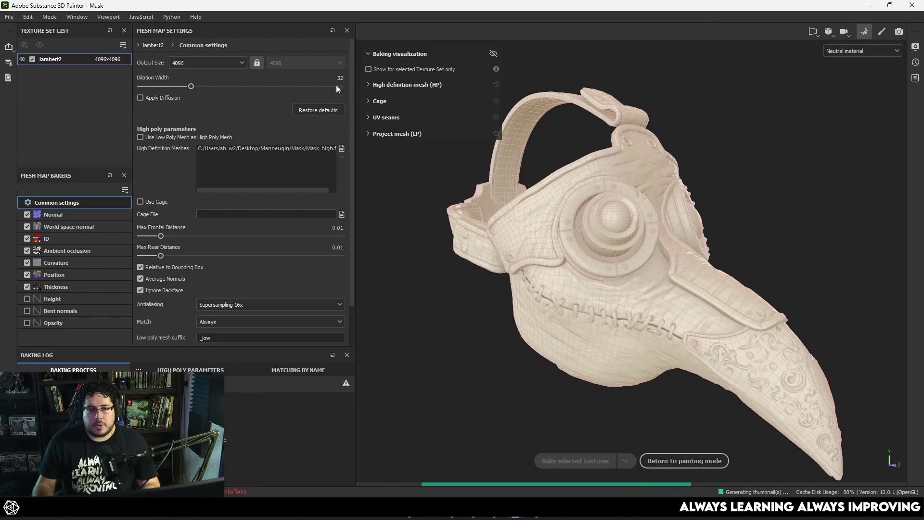
{"action": "left_click", "coordinate": [59, 239]}
{"action": "mouse_move", "coordinate": [36, 238]}
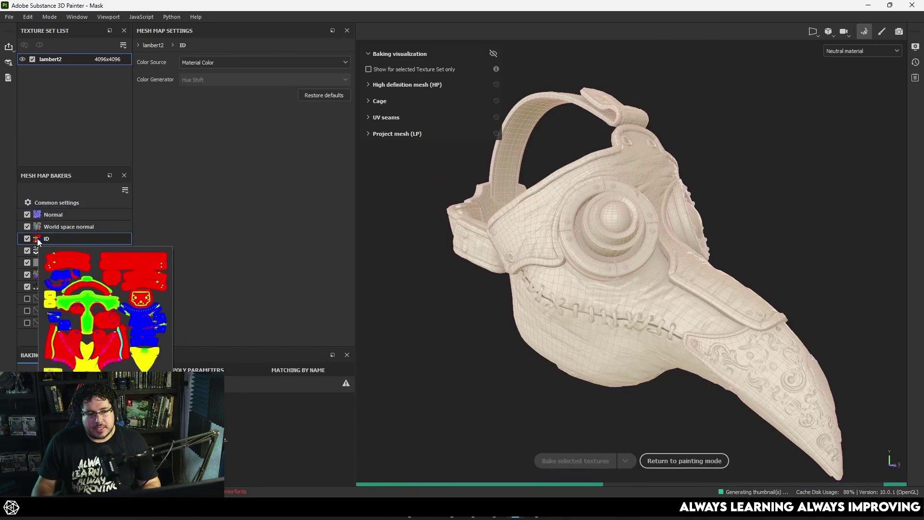
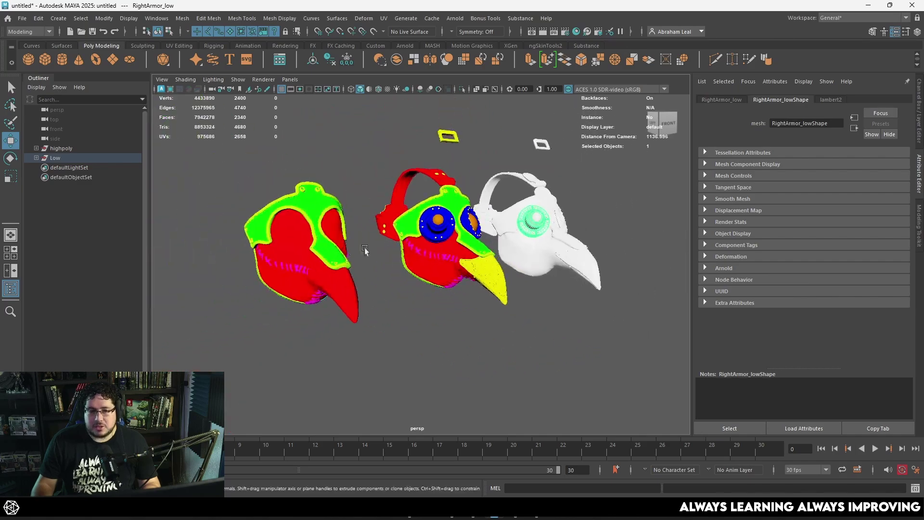
Step: Back in Maya, assign the default lambert1 material to the whole copied mouth leather mesh and clear the selection
{"action": "right_click_drag", "start_coordinate": [497, 274], "coordinate": [594, 286], "text": "alt"}
{"action": "middle_click_drag", "start_coordinate": [595, 286], "coordinate": [462, 289], "text": "alt"}
{"action": "left_click", "coordinate": [529, 247]}
{"action": "scroll", "coordinate": [530, 246], "scroll_direction": "down", "scroll_amount": 3}
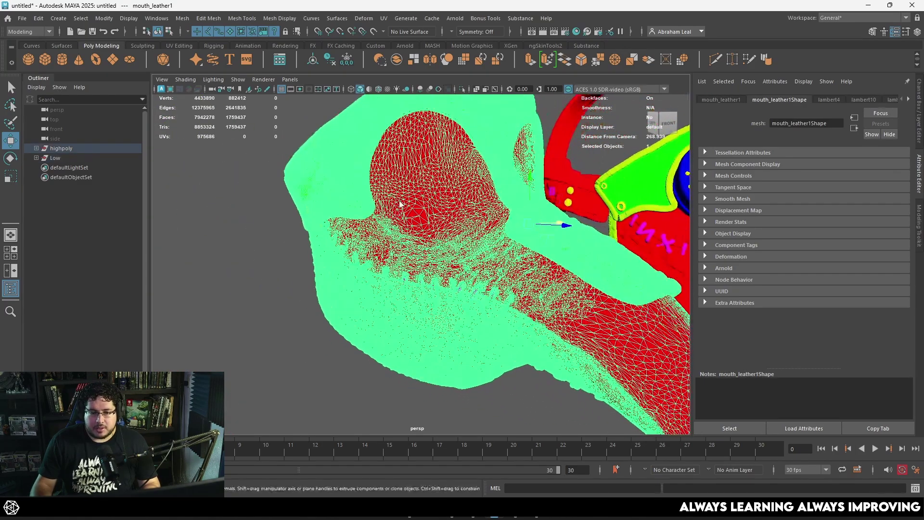
{"action": "mouse_move", "coordinate": [400, 200]}
{"action": "right_mouse_down"}
{"action": "mouse_move", "coordinate": [394, 447]}
{"action": "mouse_move", "coordinate": [417, 466]}
{"action": "mouse_move", "coordinate": [464, 379]}
{"action": "right_mouse_up"}
{"action": "left_click", "coordinate": [382, 388]}
{"action": "left_click_drag", "start_coordinate": [390, 310], "coordinate": [338, 292], "text": "alt"}
{"action": "left_click", "coordinate": [319, 188]}
Step: Apply a red vertex color with alpha 1.0 to the copy's upper leather face shell, then clear the selection in object mode
{"action": "middle_click_drag", "start_coordinate": [319, 188], "coordinate": [332, 198], "text": "alt"}
{"action": "right_click_drag", "start_coordinate": [355, 163], "coordinate": [345, 187]}
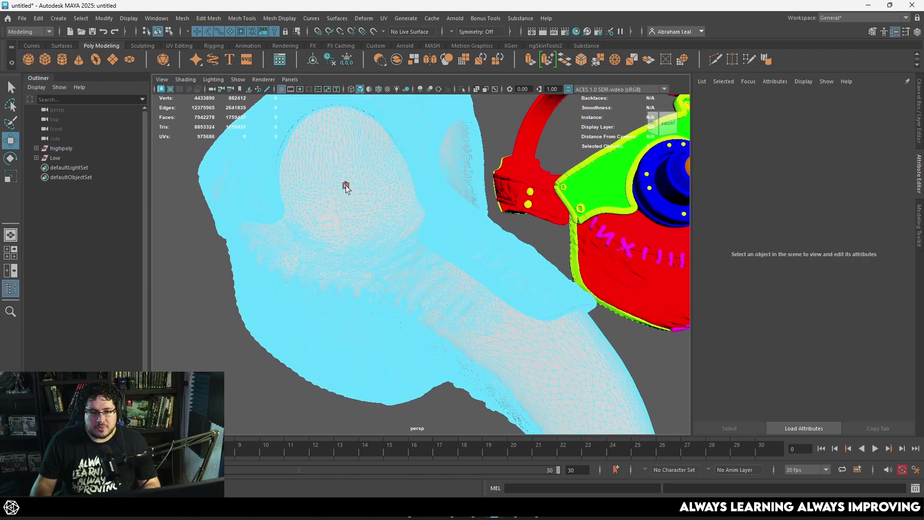
{"action": "left_click", "coordinate": [280, 19]}
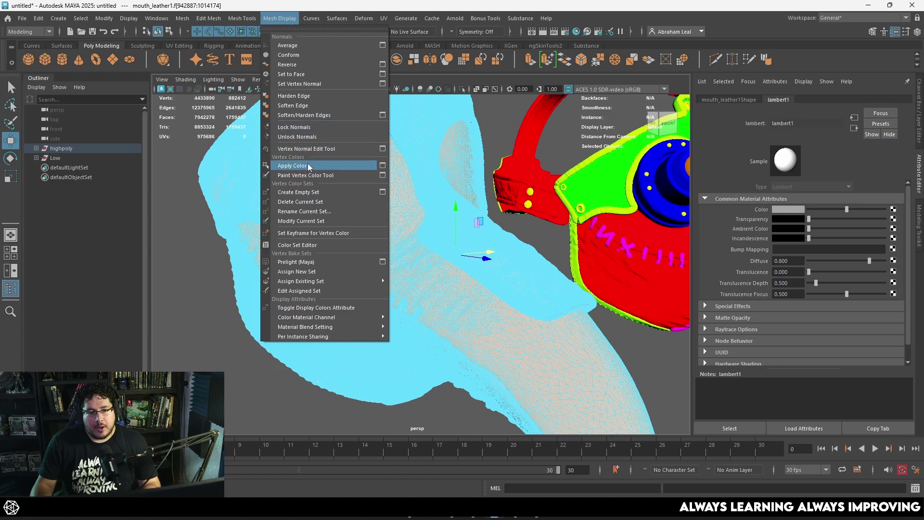
{"action": "left_click", "coordinate": [382, 166]}
{"action": "left_click", "coordinate": [194, 217]}
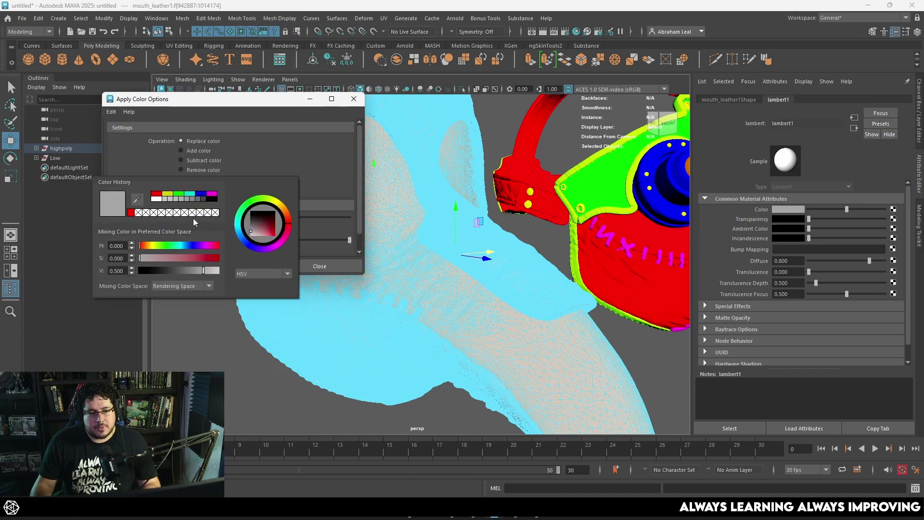
{"action": "left_click", "coordinate": [156, 193]}
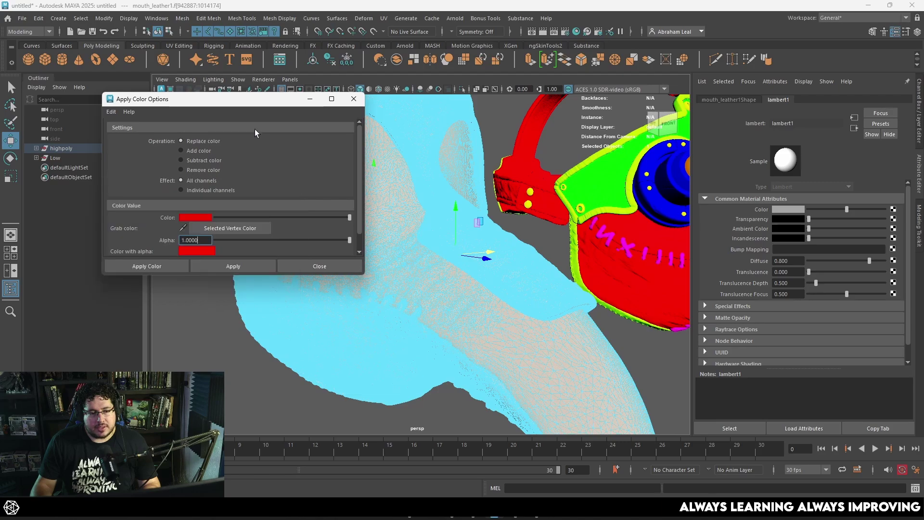
{"action": "left_click", "coordinate": [241, 264]}
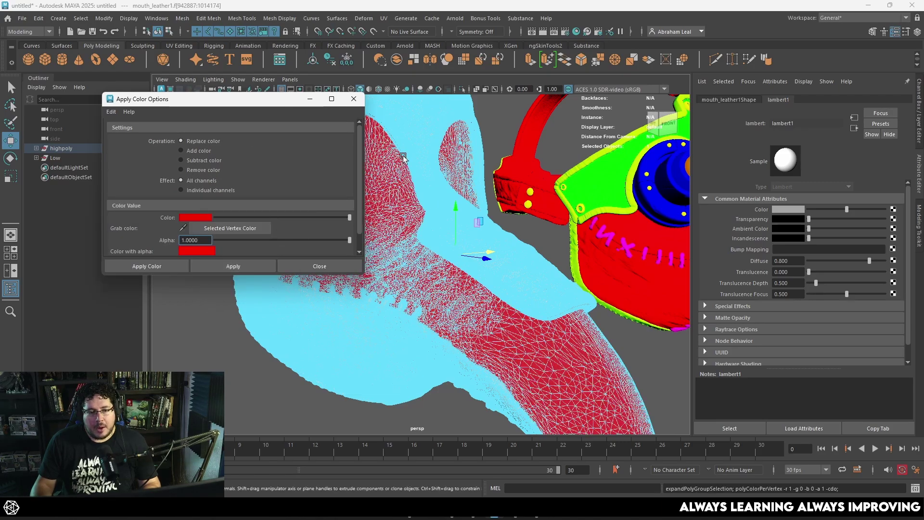
{"action": "right_click_drag", "start_coordinate": [408, 151], "coordinate": [487, 120]}
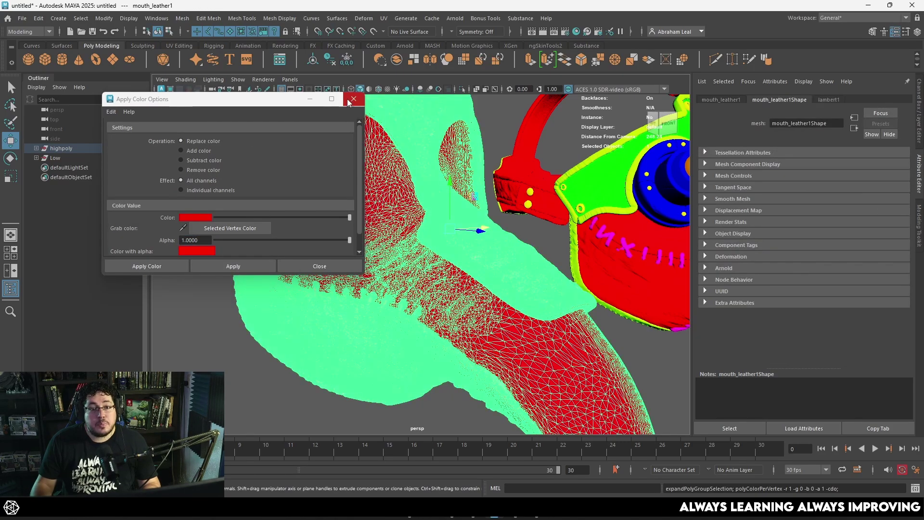
{"action": "left_click", "coordinate": [487, 120]}
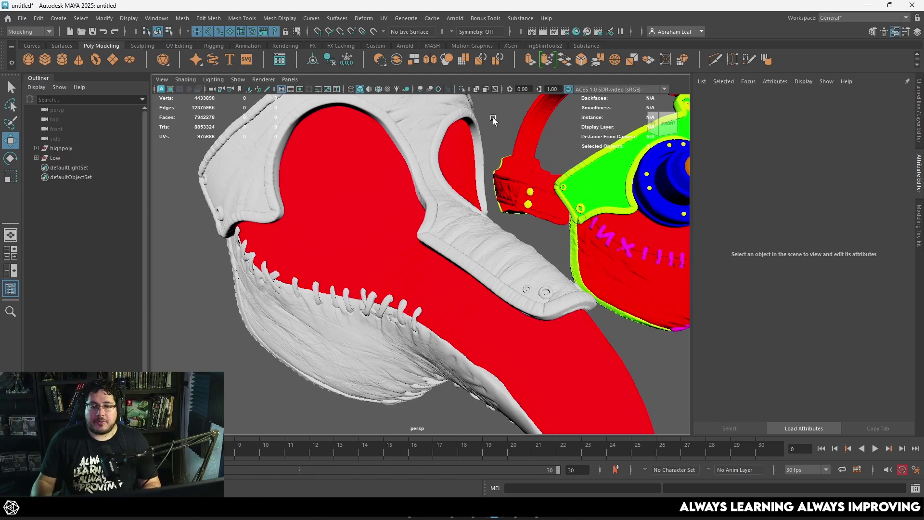
Step: Examine the red vertex-colored area on the mask copy and switch to Substance 3D Painter's ID baker settings
{"action": "left_click_drag", "start_coordinate": [403, 258], "coordinate": [358, 239], "text": "alt"}
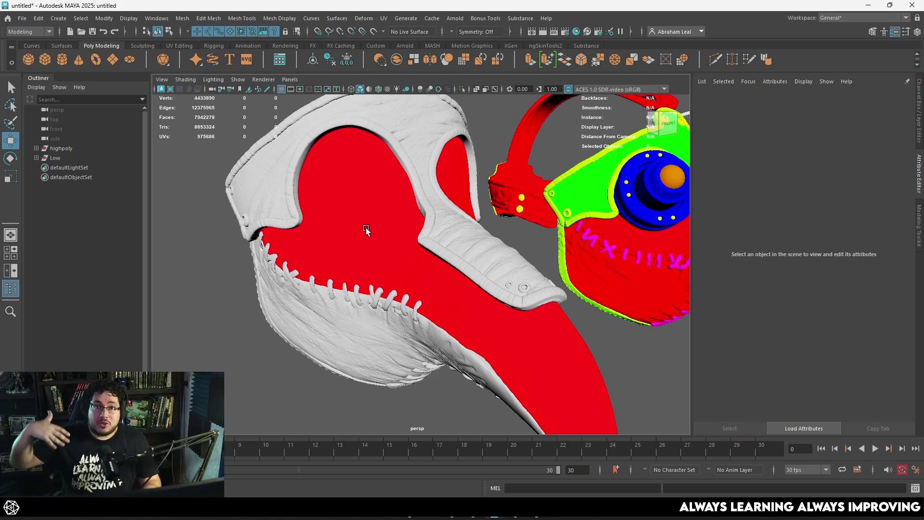
{"action": "left_click_drag", "start_coordinate": [374, 260], "coordinate": [292, 176], "text": "alt"}
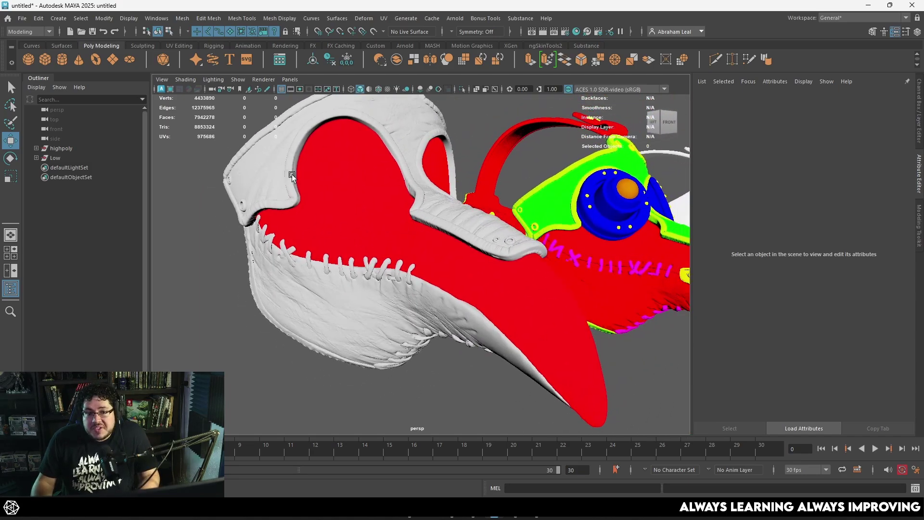
{"action": "left_click_drag", "start_coordinate": [375, 180], "coordinate": [328, 250], "text": "alt"}
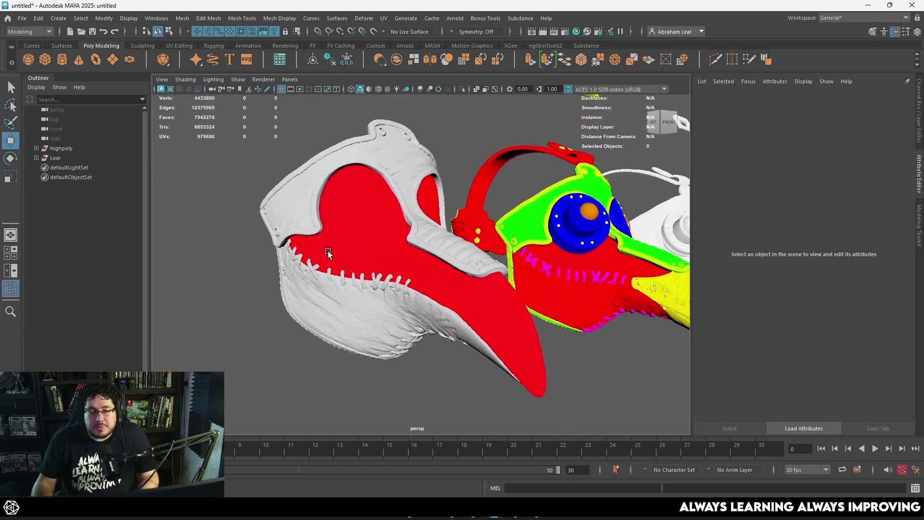
{"action": "left_click_drag", "start_coordinate": [333, 189], "coordinate": [416, 201], "text": "alt"}
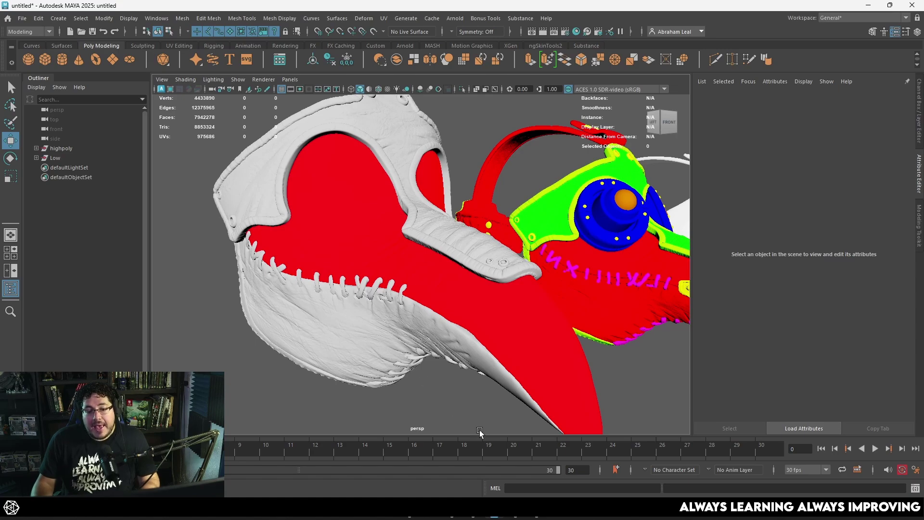
{"action": "left_click", "coordinate": [516, 517]}
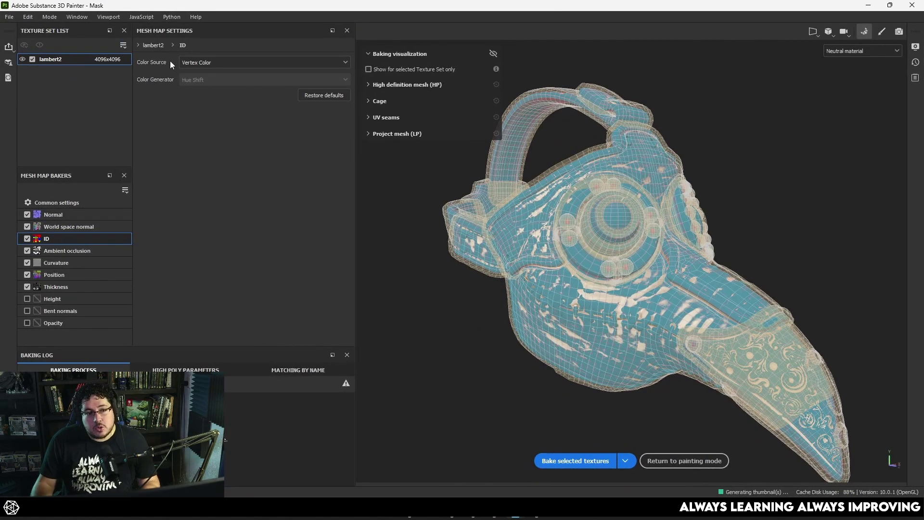
Step: Set the ID baker's color source to Material Color and return to painting mode
{"action": "left_click", "coordinate": [190, 65]}
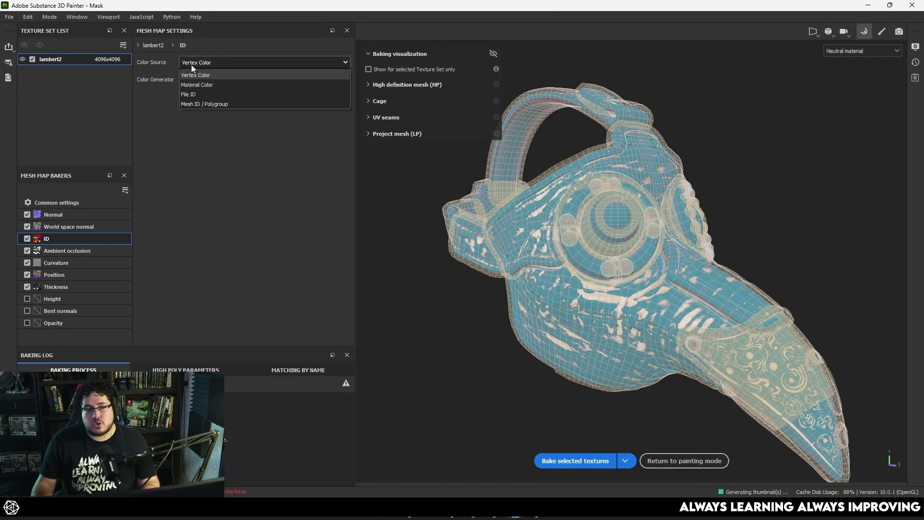
{"action": "left_click", "coordinate": [210, 84]}
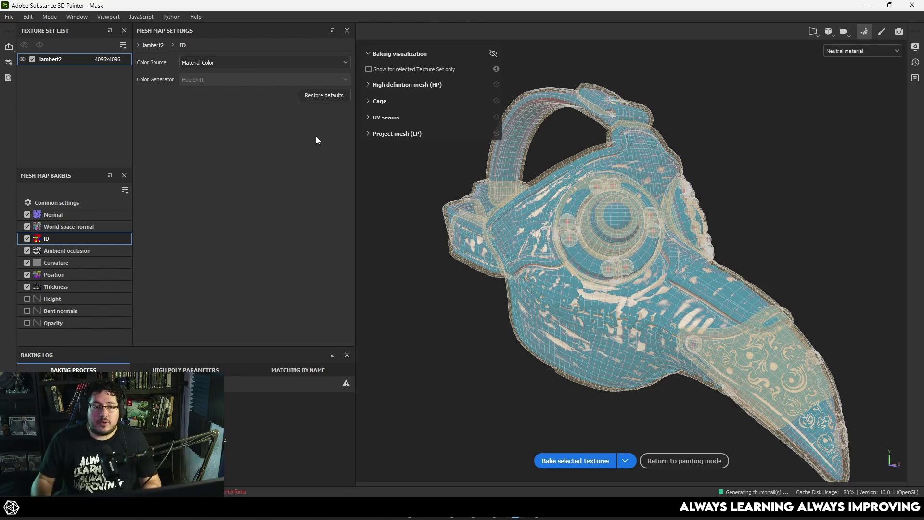
{"action": "left_click", "coordinate": [882, 34]}
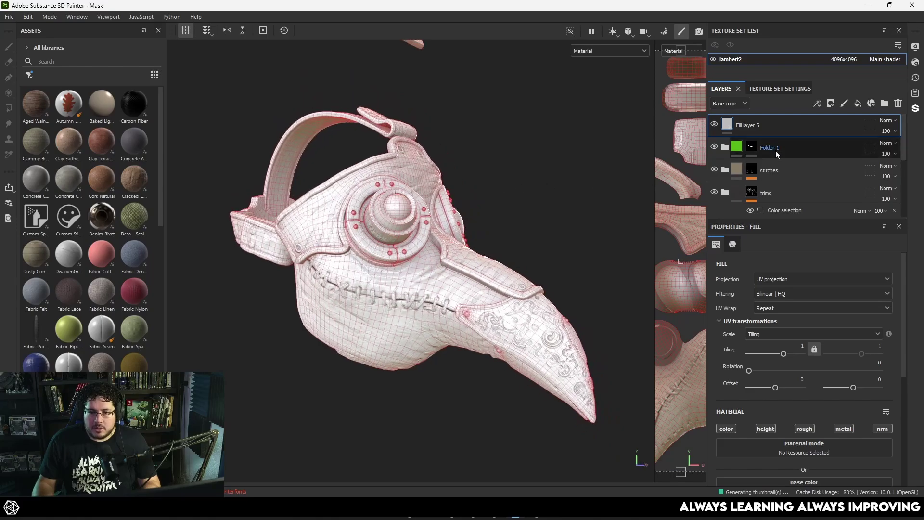
Step: Compare the mask's finished textures with the plain fill by hiding Fill layer 5 and showing it again
{"action": "scroll", "coordinate": [747, 161], "scroll_direction": "down", "scroll_amount": 5}
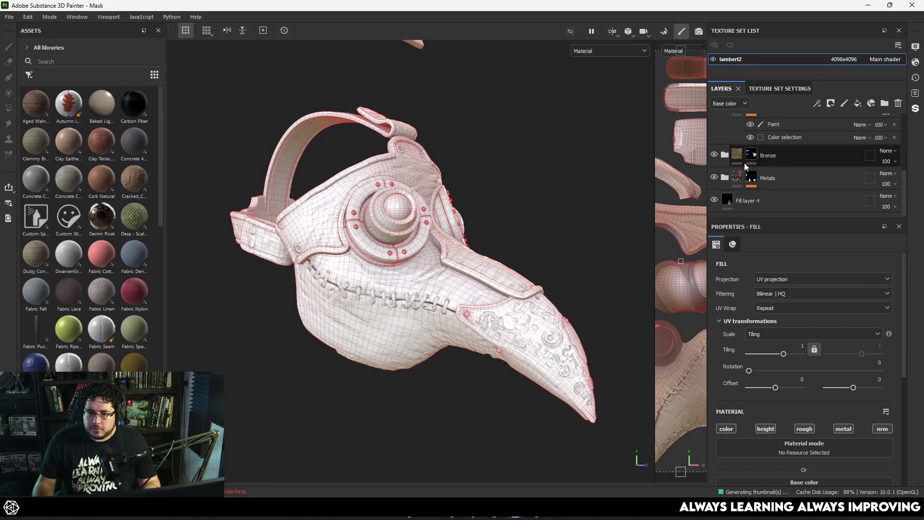
{"action": "scroll", "coordinate": [746, 166], "scroll_direction": "up", "scroll_amount": 5}
{"action": "left_click", "coordinate": [714, 124]}
{"action": "left_click_drag", "start_coordinate": [510, 219], "coordinate": [517, 213], "text": "alt"}
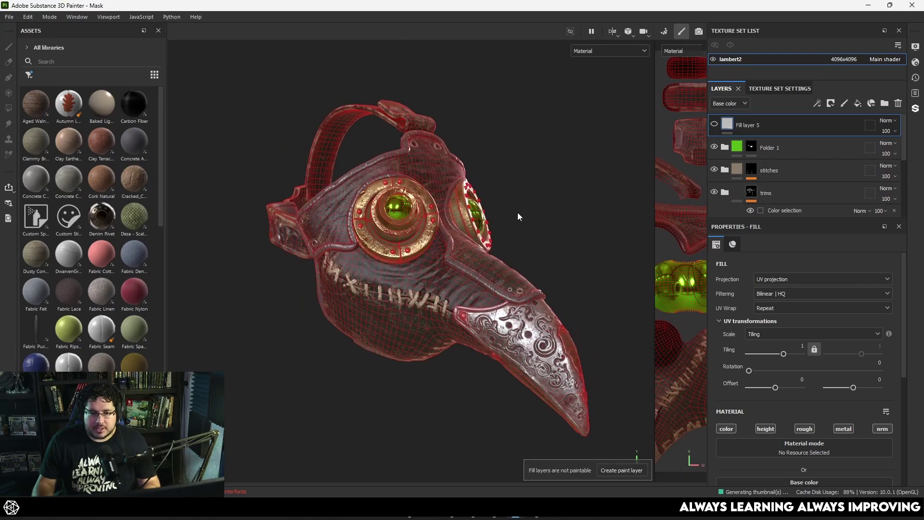
{"action": "right_click_drag", "start_coordinate": [517, 214], "coordinate": [538, 256], "text": "alt"}
{"action": "left_click", "coordinate": [714, 124]}
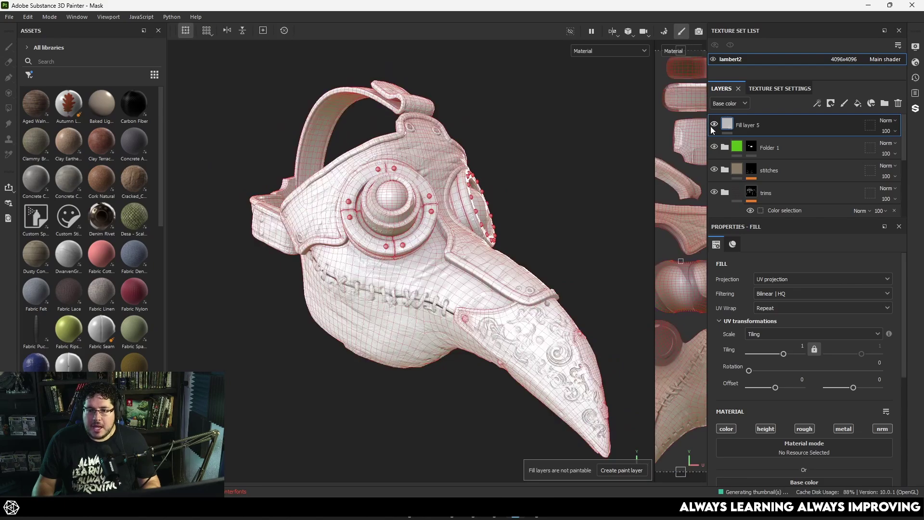
Step: Group Fill layer 5 into a new folder and name the folder brownstitches
{"action": "right_click_drag", "start_coordinate": [519, 219], "coordinate": [448, 236], "text": "alt"}
{"action": "left_click_drag", "start_coordinate": [448, 235], "coordinate": [476, 217], "text": "alt"}
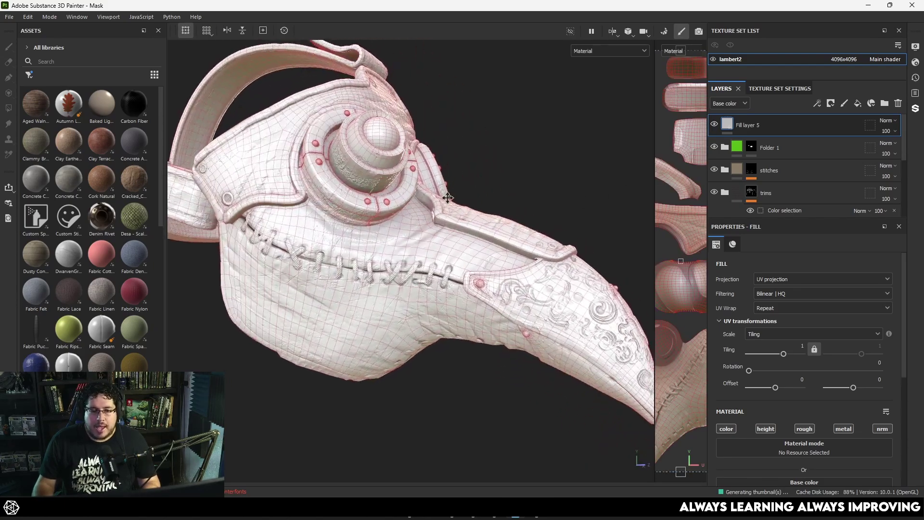
{"action": "middle_click_drag", "start_coordinate": [360, 303], "coordinate": [465, 265], "text": "alt"}
{"action": "scroll", "coordinate": [437, 241], "scroll_direction": "up", "scroll_amount": 5}
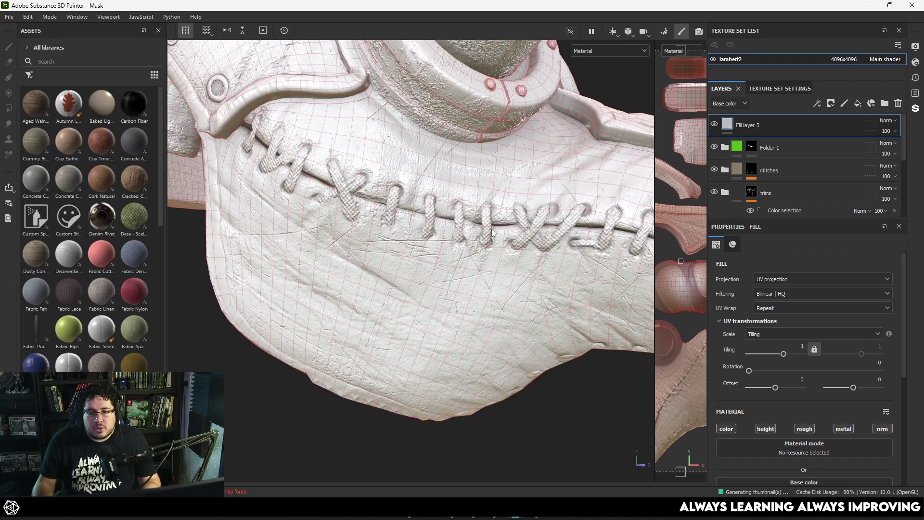
{"action": "key", "text": "ctrl+g"}
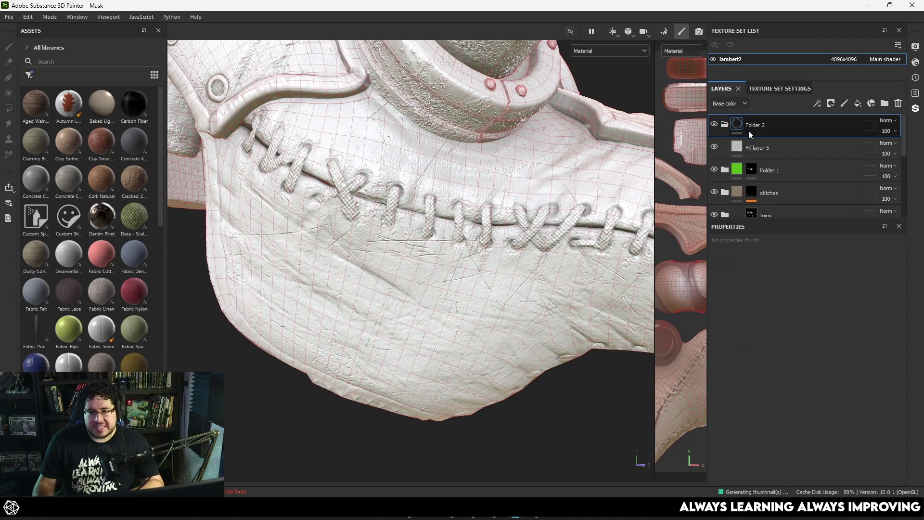
{"action": "double_click", "coordinate": [752, 124]}
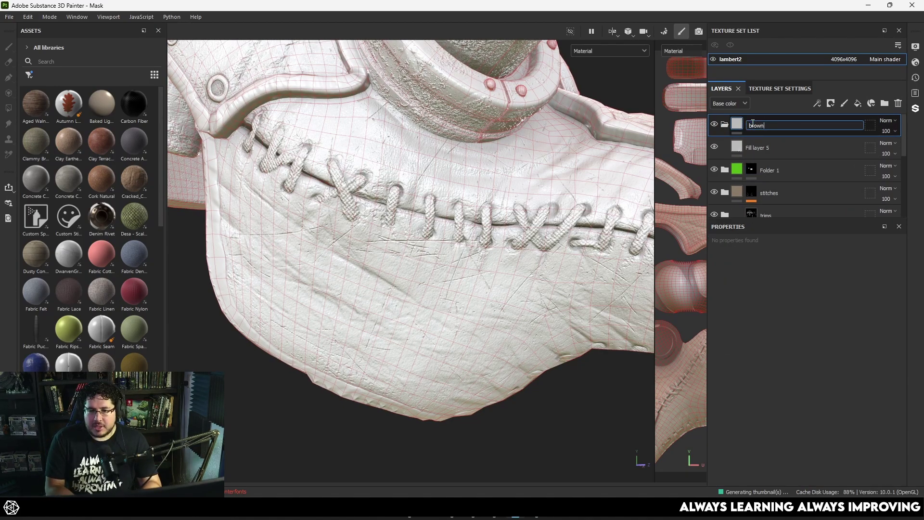
{"action": "type", "text": "brownstitches"}
{"action": "key", "text": "Return"}
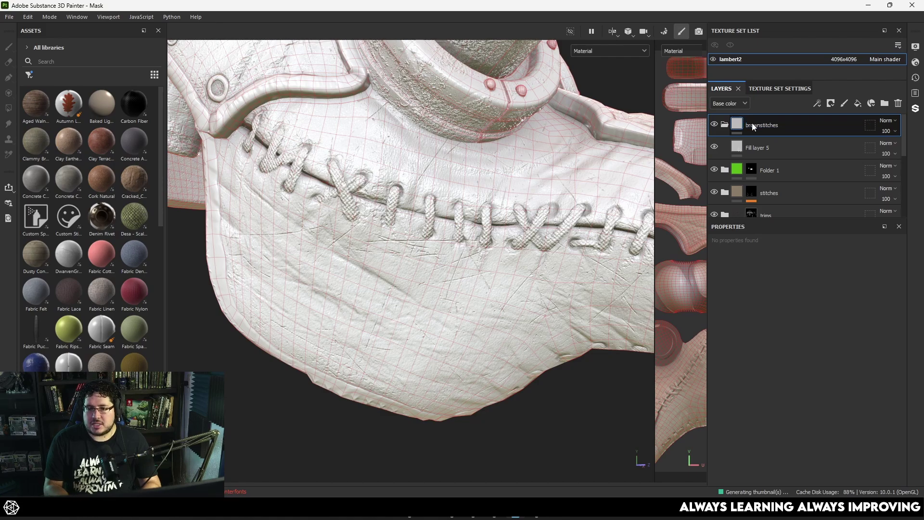
Step: Add a mask to the brownstitches folder and make it black
{"action": "left_click", "coordinate": [756, 149]}
{"action": "left_click", "coordinate": [769, 127]}
{"action": "right_click", "coordinate": [762, 127]}
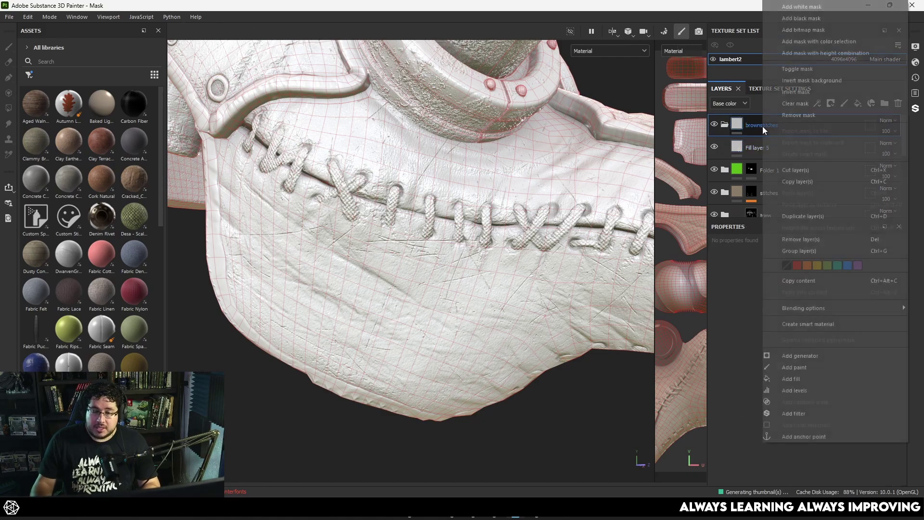
{"action": "left_click", "coordinate": [801, 8]}
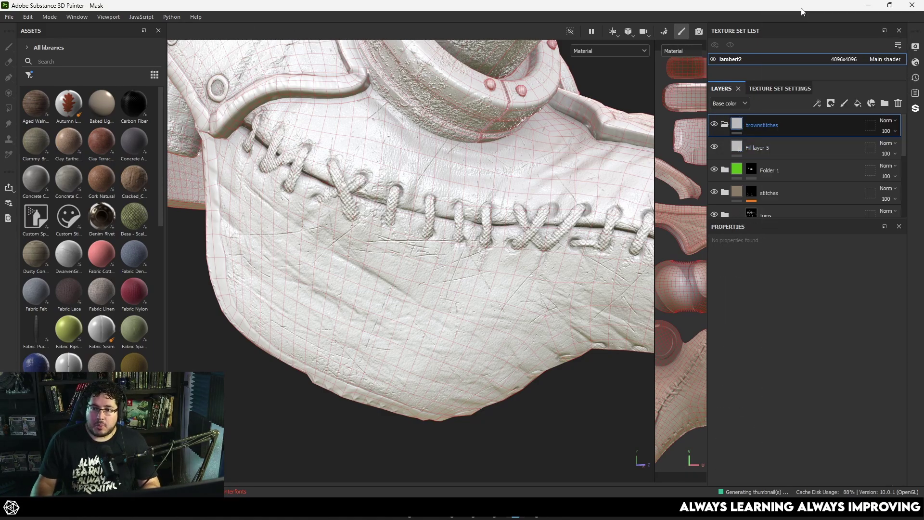
{"action": "right_click", "coordinate": [757, 128]}
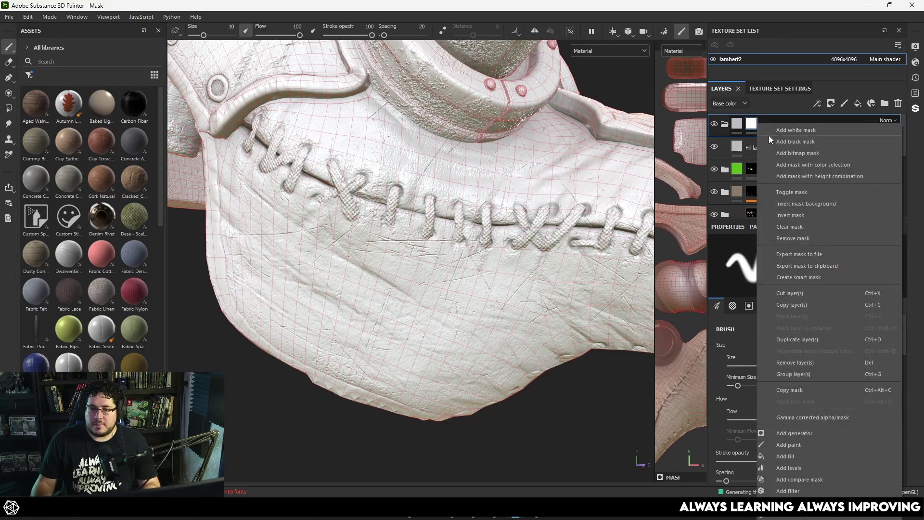
{"action": "left_click", "coordinate": [770, 129]}
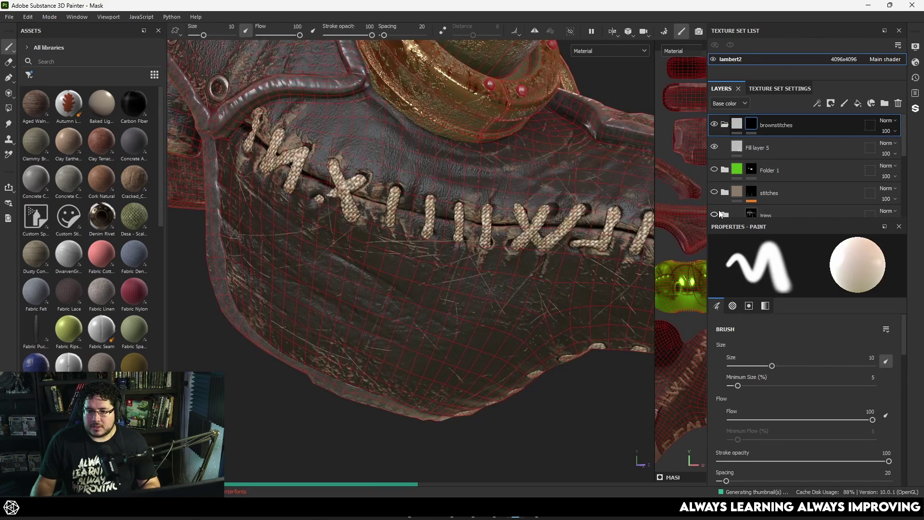
Step: Hide the original folders and layers beneath brownstitches, including Metals and Fill layer 4
{"action": "scroll", "coordinate": [719, 202], "scroll_direction": "down", "scroll_amount": 2}
{"action": "scroll", "coordinate": [719, 192], "scroll_direction": "down", "scroll_amount": 3}
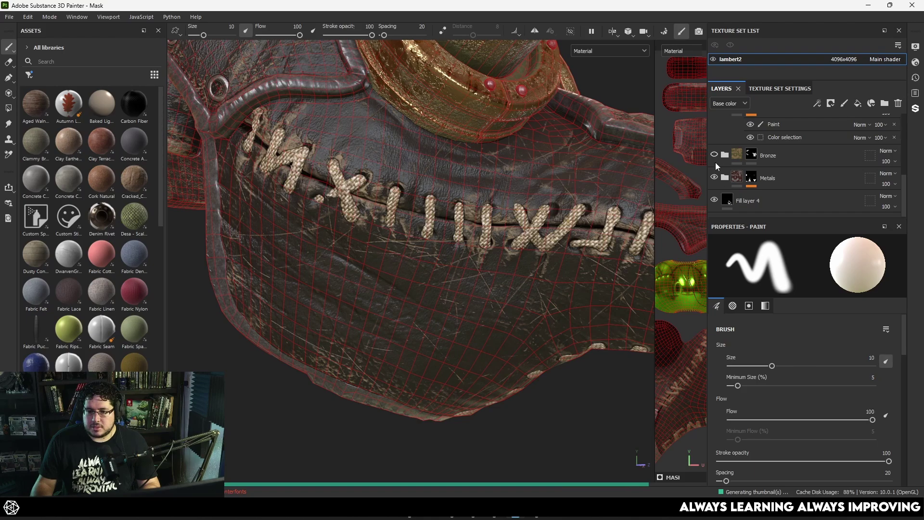
{"action": "left_click", "coordinate": [714, 178]}
{"action": "left_click", "coordinate": [714, 199]}
{"action": "scroll", "coordinate": [481, 185], "scroll_direction": "down", "scroll_amount": 2}
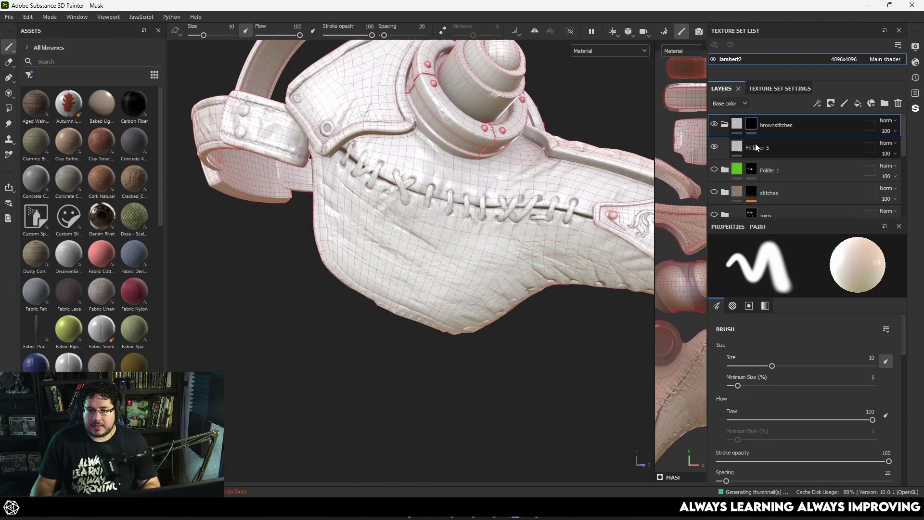
Step: Apply the Cork Natural material to Fill layer 5 inside the brownstitches folder
{"action": "left_click", "coordinate": [757, 148]}
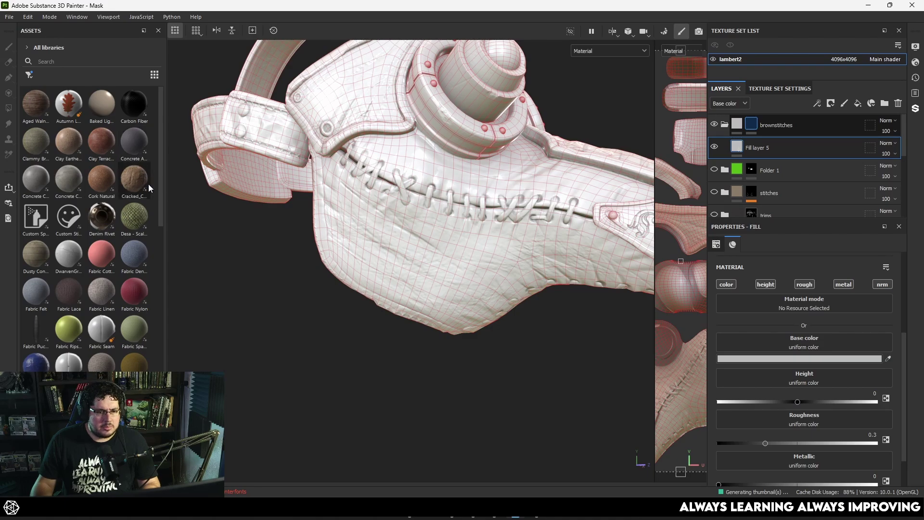
{"action": "left_click_drag", "start_coordinate": [100, 182], "coordinate": [753, 150]}
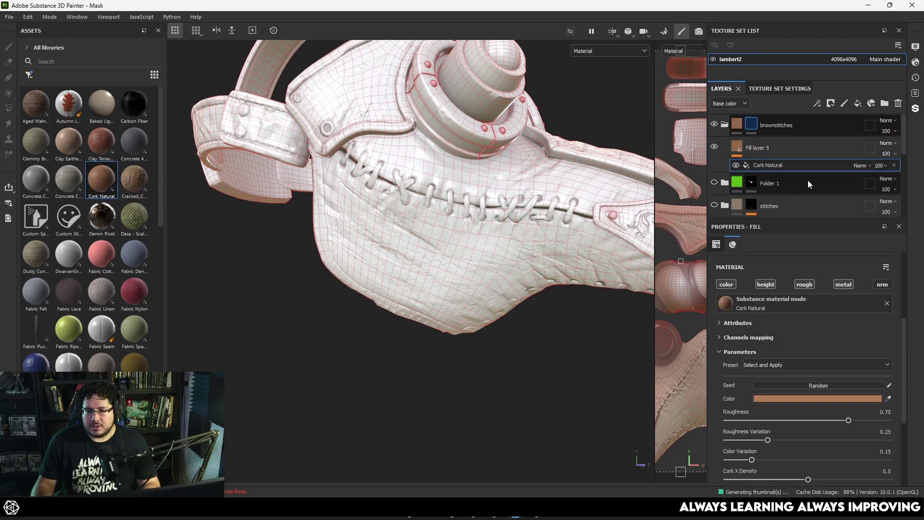
{"action": "left_click_drag", "start_coordinate": [510, 231], "coordinate": [500, 245], "text": "alt"}
{"action": "right_click_drag", "start_coordinate": [501, 244], "coordinate": [539, 171], "text": "alt"}
{"action": "left_click_drag", "start_coordinate": [539, 171], "coordinate": [543, 188], "text": "alt"}
Step: Add a color selection to the brownstitches mask and pick the stitches' magenta color from the ID map
{"action": "left_click", "coordinate": [751, 125]}
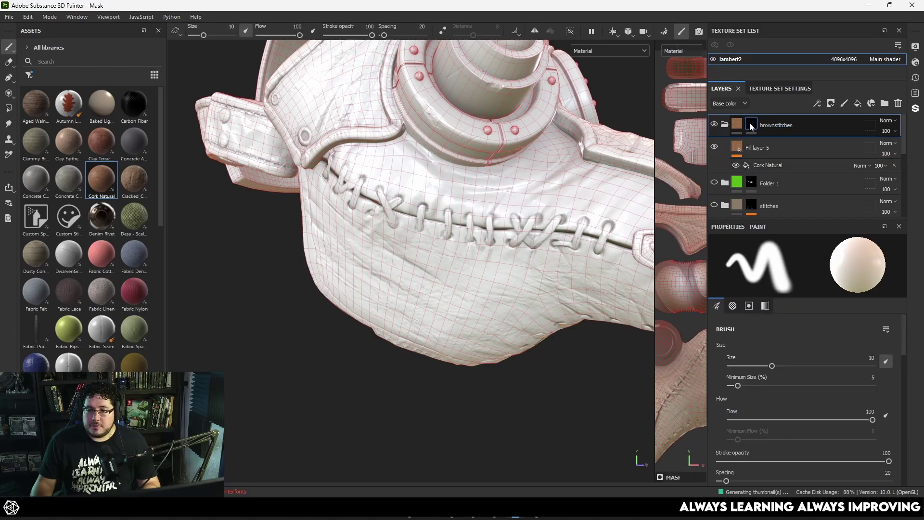
{"action": "right_click", "coordinate": [751, 124]}
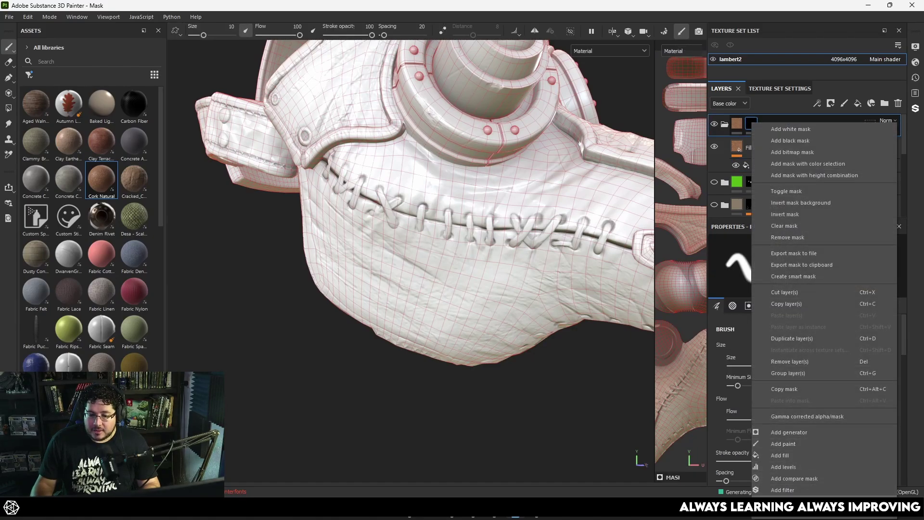
{"action": "left_click", "coordinate": [794, 492]}
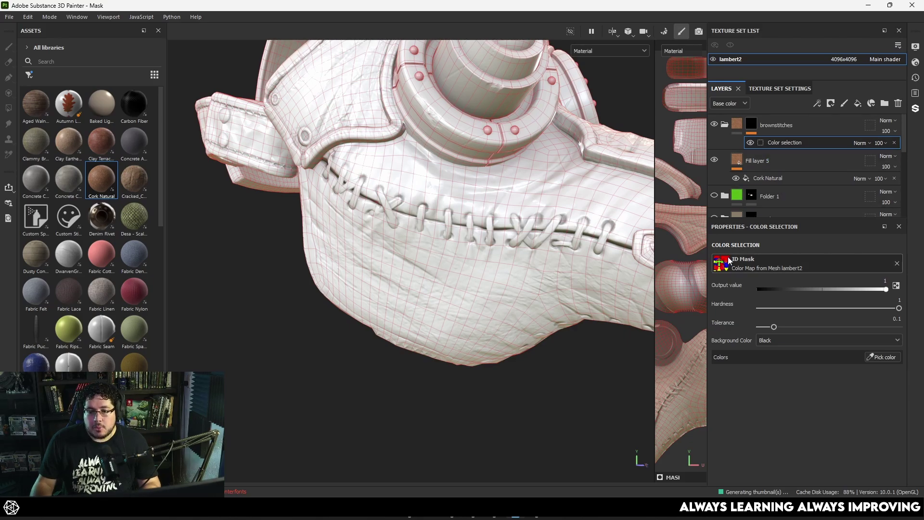
{"action": "left_click", "coordinate": [883, 357]}
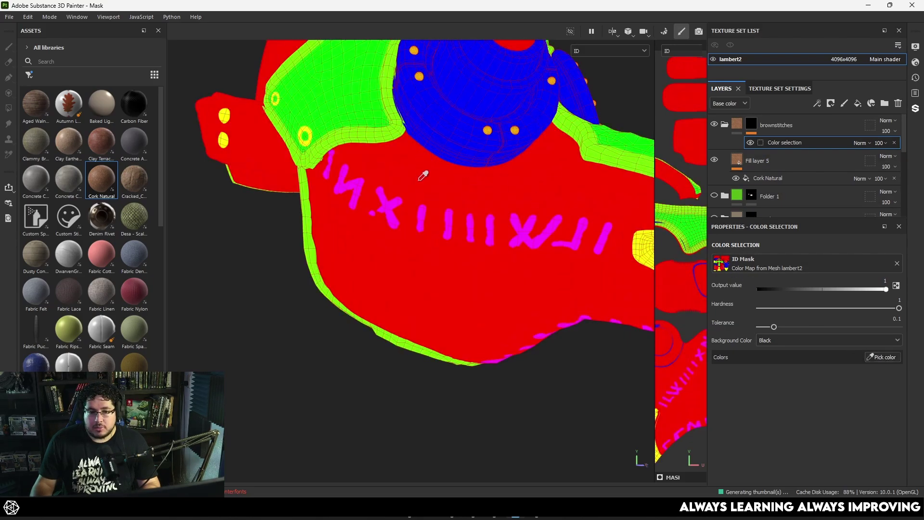
{"action": "left_click", "coordinate": [393, 201]}
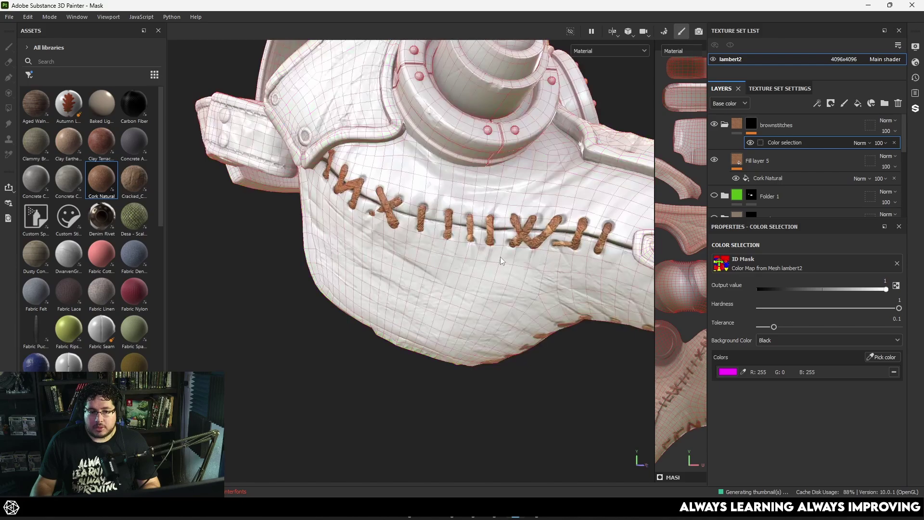
Step: Examine the masked cork material on the stitches up close and from several angles
{"action": "scroll", "coordinate": [484, 240], "scroll_direction": "up", "scroll_amount": 5}
{"action": "scroll", "coordinate": [484, 240], "scroll_direction": "down", "scroll_amount": 6}
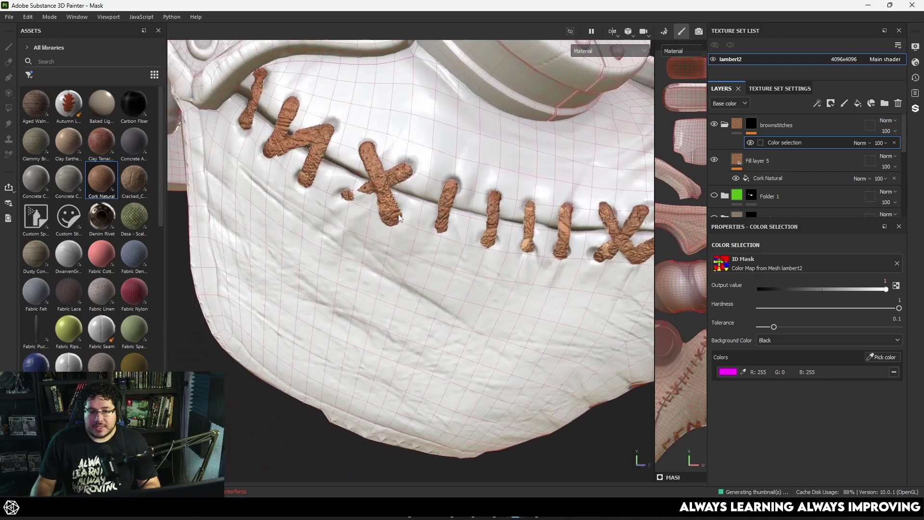
{"action": "scroll", "coordinate": [428, 179], "scroll_direction": "up", "scroll_amount": 7}
{"action": "scroll", "coordinate": [450, 218], "scroll_direction": "up", "scroll_amount": 2}
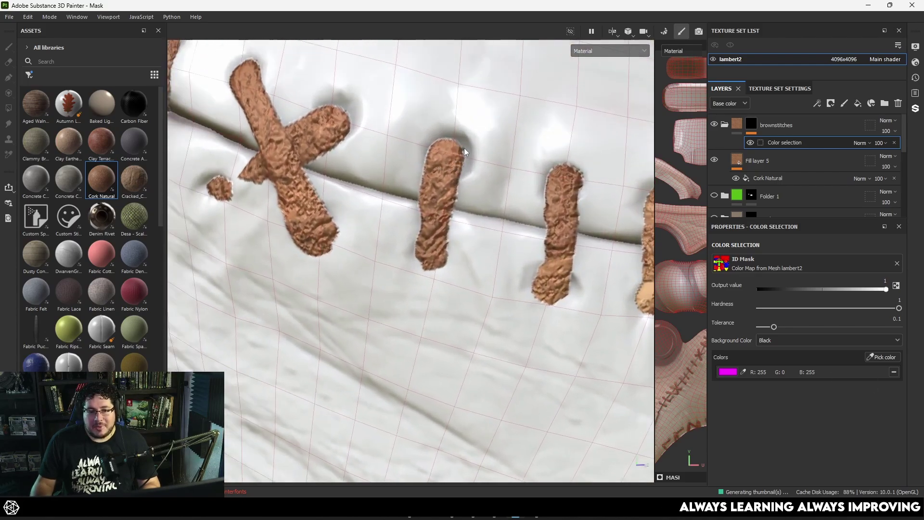
{"action": "scroll", "coordinate": [431, 292], "scroll_direction": "down", "scroll_amount": 6}
{"action": "left_click_drag", "start_coordinate": [482, 246], "coordinate": [423, 229], "text": "alt"}
{"action": "scroll", "coordinate": [610, 322], "scroll_direction": "up", "scroll_amount": 3}
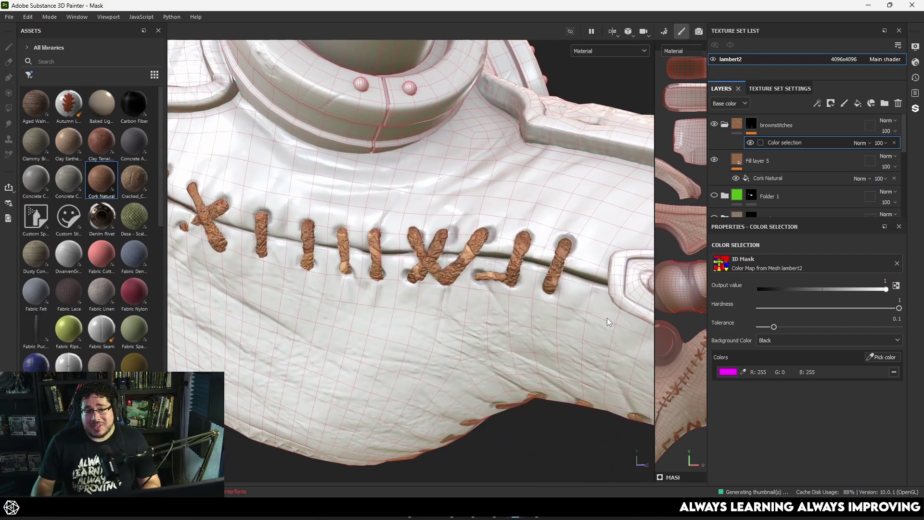
{"action": "right_click_drag", "start_coordinate": [609, 320], "coordinate": [436, 265], "text": "alt"}
{"action": "left_click_drag", "start_coordinate": [435, 264], "coordinate": [481, 284], "text": "alt"}
{"action": "right_click_drag", "start_coordinate": [482, 284], "coordinate": [455, 252], "text": "alt"}
{"action": "left_click_drag", "start_coordinate": [455, 252], "coordinate": [476, 349], "text": "alt"}
{"action": "middle_click_drag", "start_coordinate": [477, 348], "coordinate": [469, 299], "text": "alt"}
{"action": "left_click_drag", "start_coordinate": [469, 298], "coordinate": [434, 346], "text": "alt"}
{"action": "right_click_drag", "start_coordinate": [433, 346], "coordinate": [552, 330], "text": "alt"}
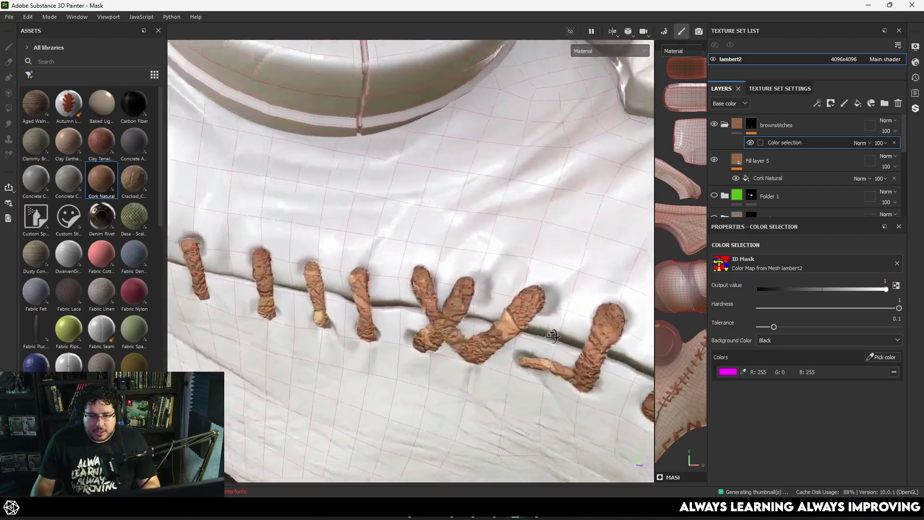
{"action": "left_click_drag", "start_coordinate": [553, 330], "coordinate": [768, 343], "text": "alt"}
{"action": "right_click_drag", "start_coordinate": [767, 343], "coordinate": [416, 259], "text": "alt"}
{"action": "middle_click_drag", "start_coordinate": [416, 256], "coordinate": [510, 263], "text": "alt"}
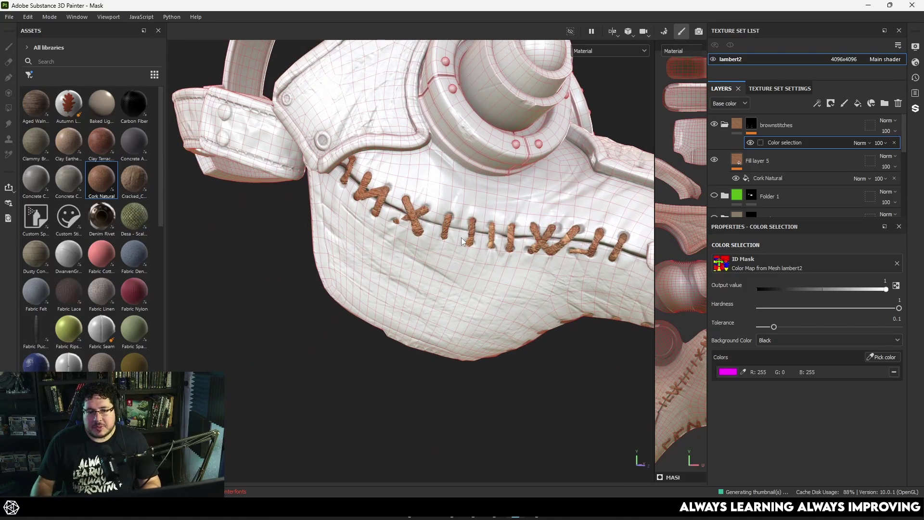
{"action": "left_click_drag", "start_coordinate": [458, 233], "coordinate": [553, 284], "text": "alt"}
Step: Search the assets for leather and add Leather Grain as a fill layer directly beneath the collapsed brownstitches folder
{"action": "left_click", "coordinate": [724, 125]}
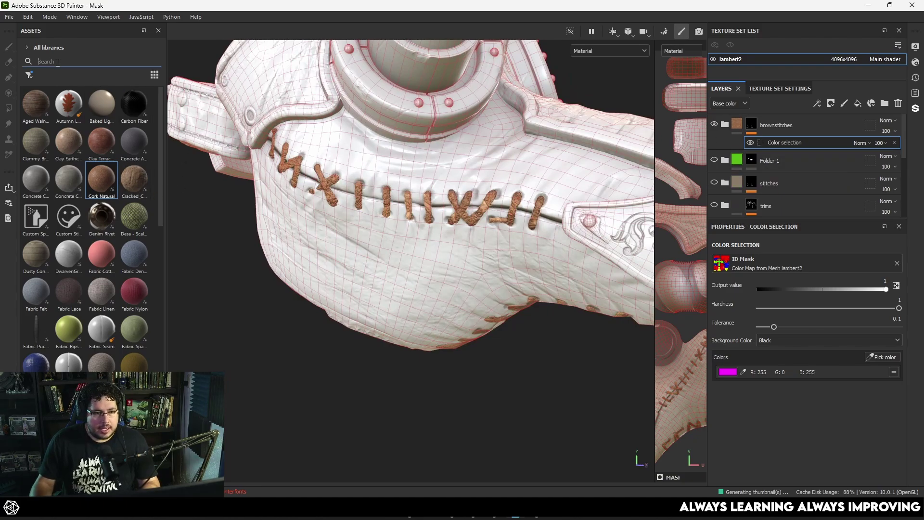
{"action": "type", "text": "leather"}
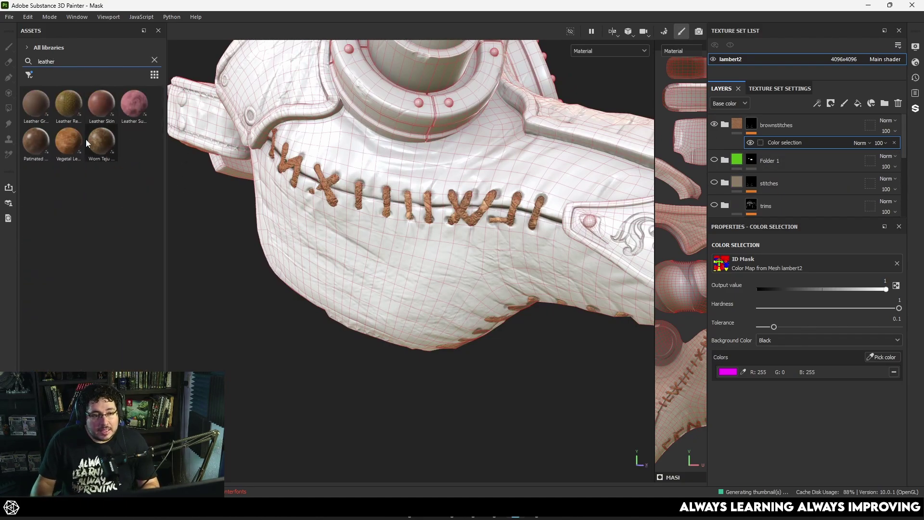
{"action": "left_click_drag", "start_coordinate": [27, 104], "coordinate": [717, 153]}
{"action": "left_click_drag", "start_coordinate": [469, 288], "coordinate": [422, 261], "text": "alt"}
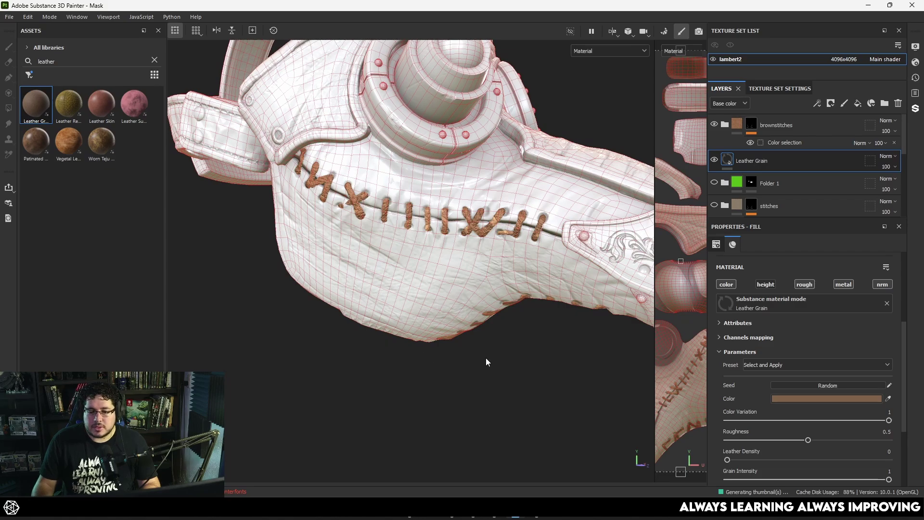
{"action": "left_click_drag", "start_coordinate": [486, 359], "coordinate": [498, 372], "text": "alt"}
{"action": "left_click", "coordinate": [497, 372]}
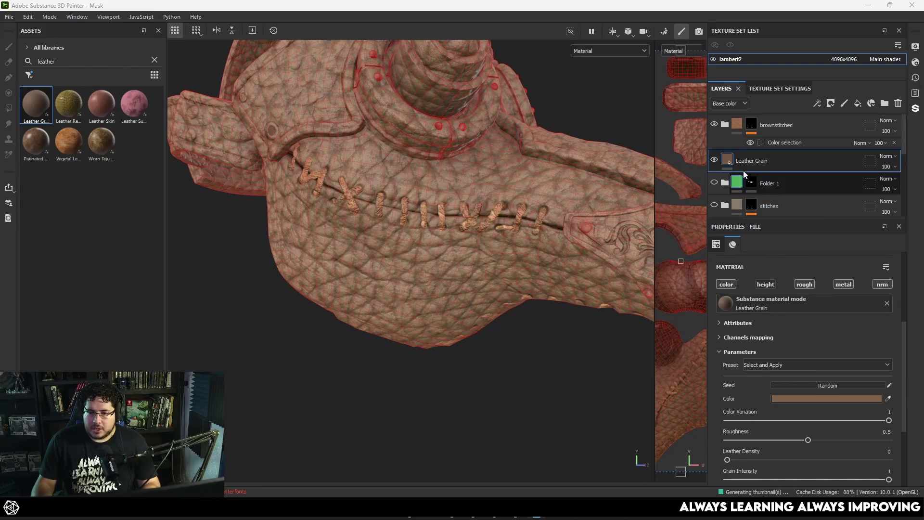
Step: Increase the Leather Grain layer's UV tiling to about 6.91
{"action": "scroll", "coordinate": [753, 361], "scroll_direction": "down", "scroll_amount": 1}
{"action": "scroll", "coordinate": [754, 362], "scroll_direction": "up", "scroll_amount": 5}
{"action": "left_click_drag", "start_coordinate": [782, 327], "coordinate": [790, 327]}
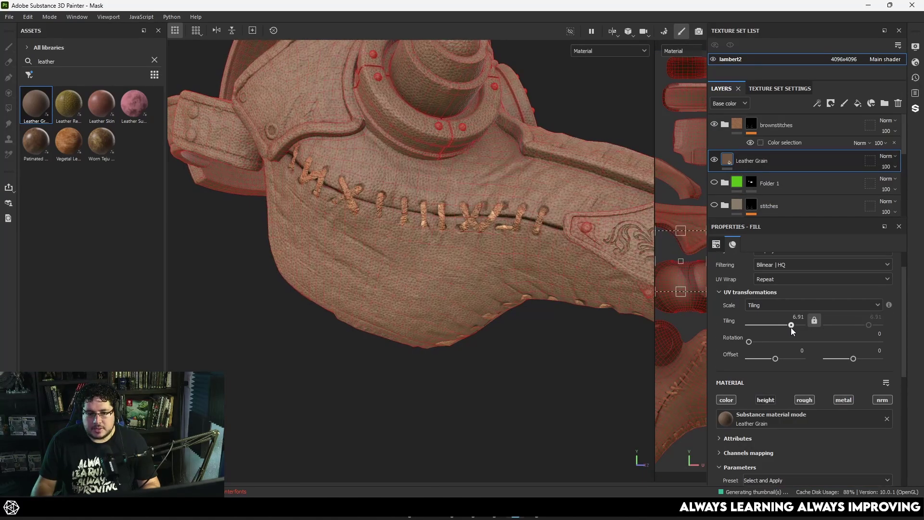
{"action": "scroll", "coordinate": [372, 213], "scroll_direction": "up", "scroll_amount": 1}
{"action": "scroll", "coordinate": [810, 442], "scroll_direction": "down", "scroll_amount": 3}
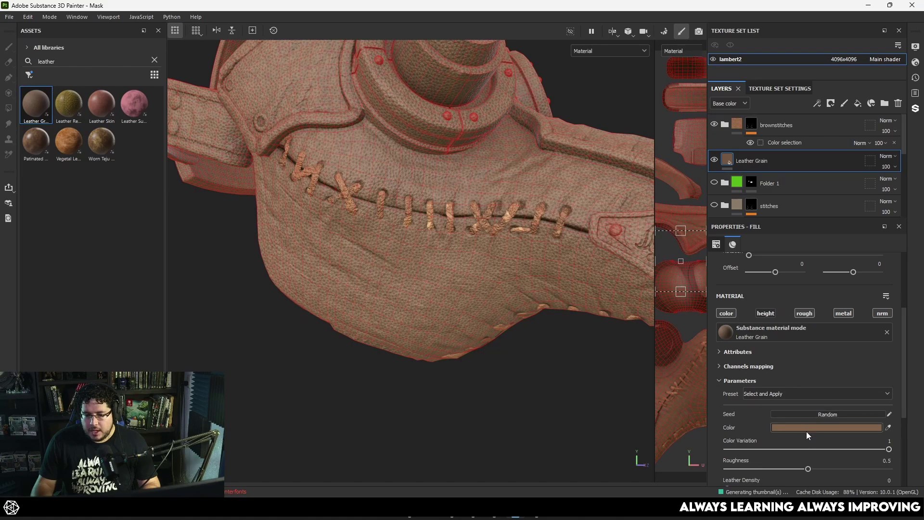
Step: Change the Leather Grain layer's color parameter to dark brown 302319
{"action": "left_click", "coordinate": [806, 428]}
{"action": "left_click_drag", "start_coordinate": [726, 410], "coordinate": [729, 425]}
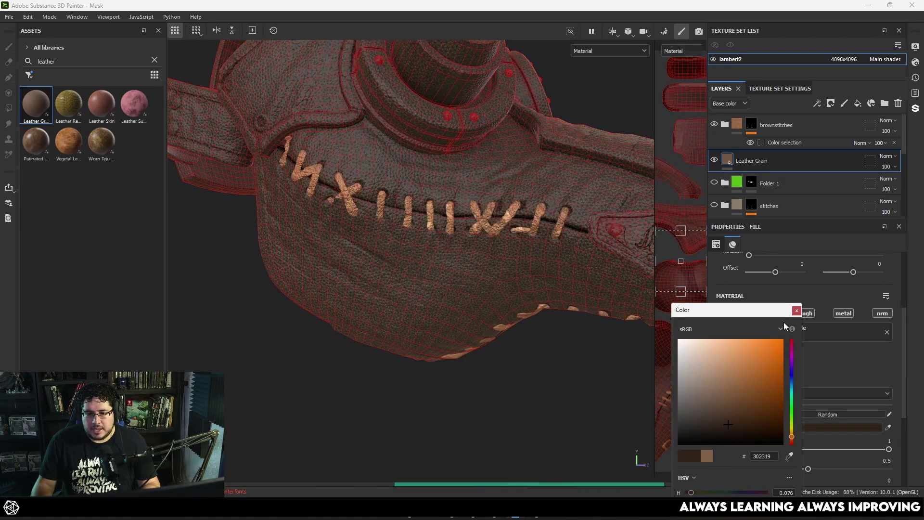
{"action": "left_click", "coordinate": [796, 311]}
{"action": "right_click", "coordinate": [748, 164]}
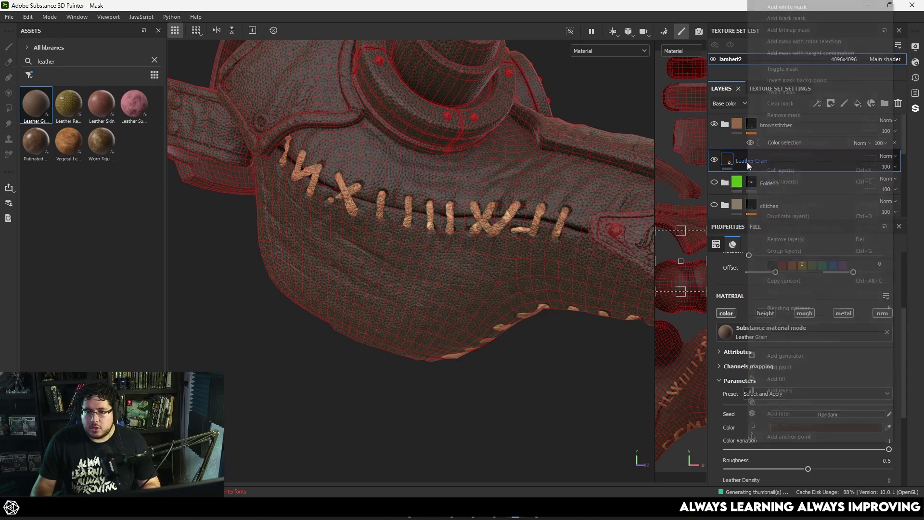
{"action": "left_click", "coordinate": [778, 17]}
{"action": "key", "text": "ctrl+z"}
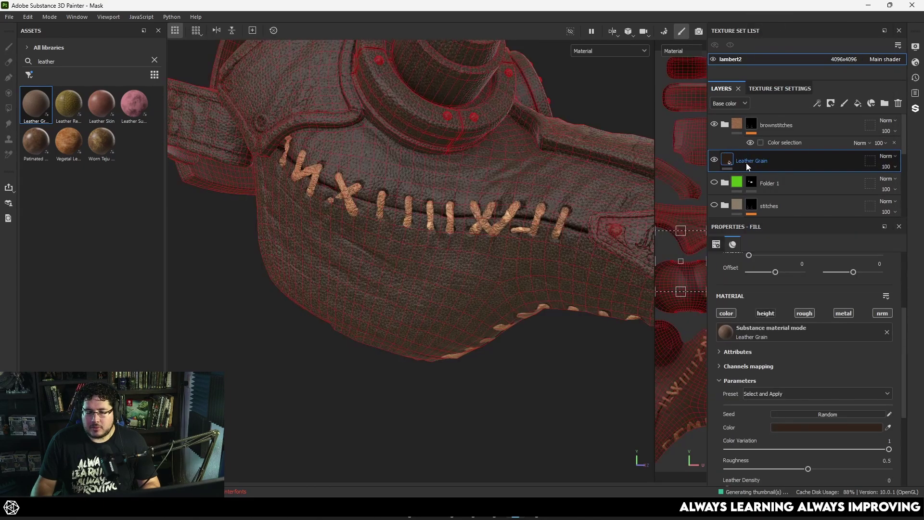
Step: Group the Leather Grain layer into its own folder and add a black mask to that folder
{"action": "key", "text": "ctrl+g"}
{"action": "right_click", "coordinate": [745, 160]}
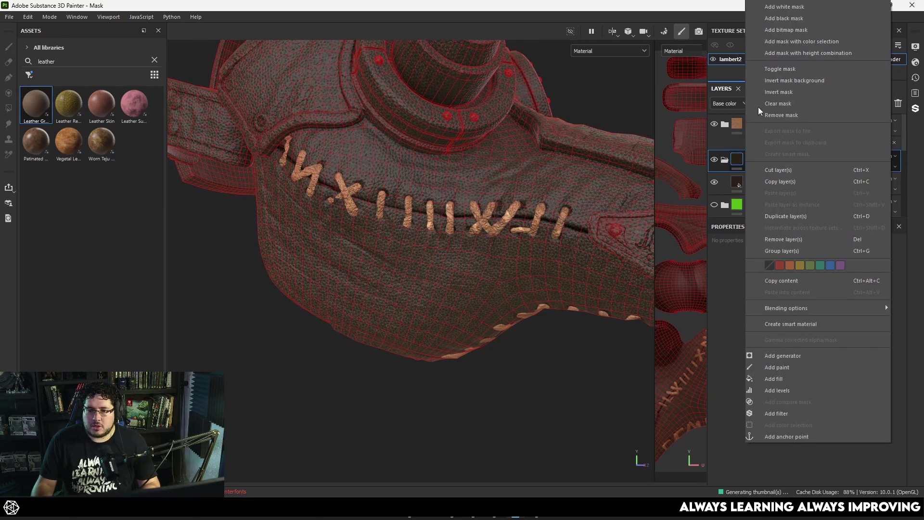
{"action": "left_click", "coordinate": [792, 18]}
Step: Add a color selection to the leather folder's mask and pick the mask body's red from the ID map
{"action": "right_click", "coordinate": [752, 159]}
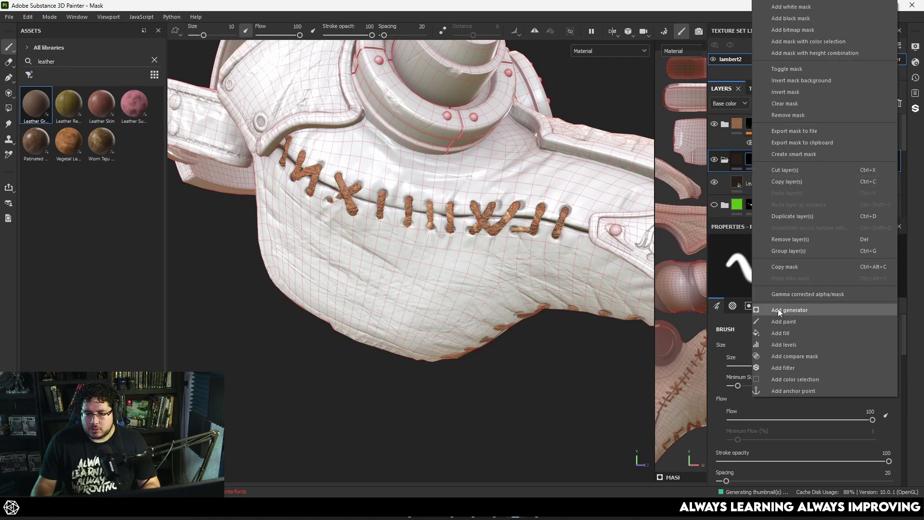
{"action": "left_click", "coordinate": [794, 379]}
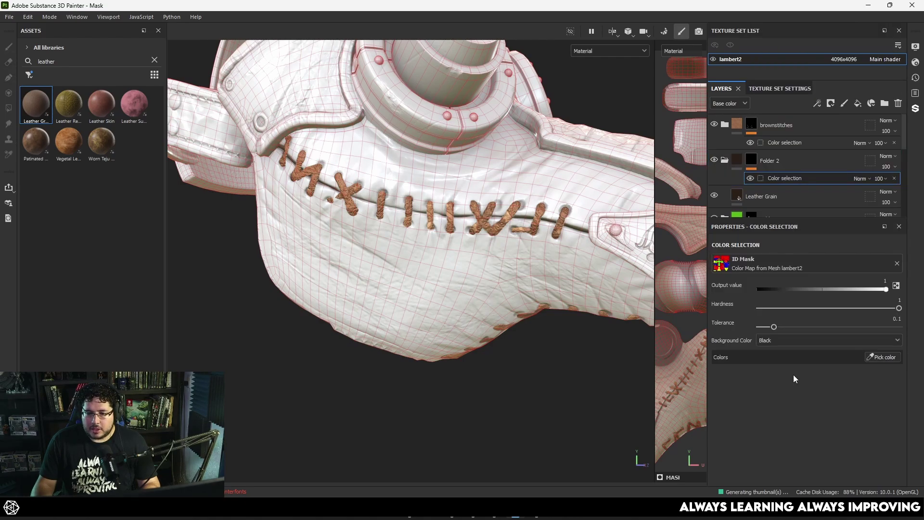
{"action": "left_click", "coordinate": [881, 357]}
{"action": "left_click", "coordinate": [434, 274]}
{"action": "mouse_move", "coordinate": [453, 312]}
{"action": "left_mouse_down", "text": "alt"}
{"action": "mouse_move", "coordinate": [476, 332]}
{"action": "mouse_move", "coordinate": [346, 384]}
{"action": "left_mouse_up", "text": "alt"}
Step: Turn off the mesh wireframe in the display settings and zoom in on the white edges around the stitches
{"action": "left_click", "coordinate": [916, 47]}
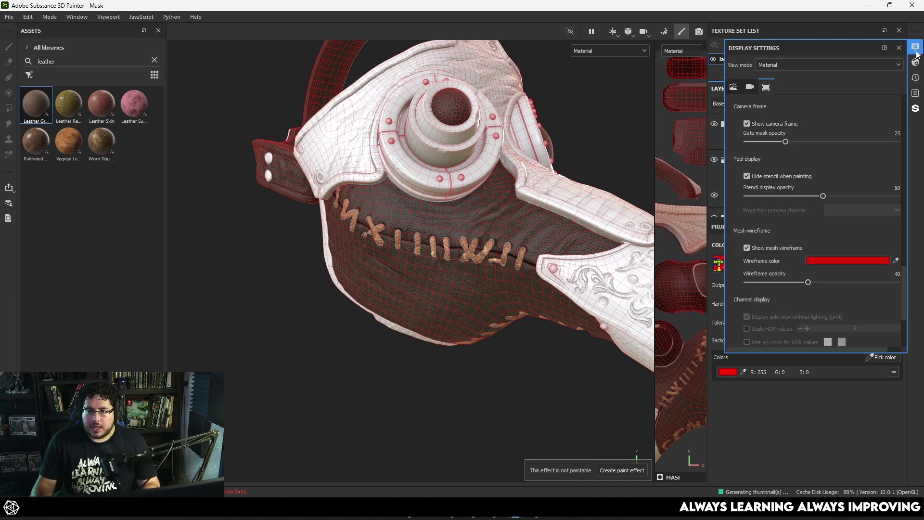
{"action": "left_click", "coordinate": [746, 248]}
{"action": "right_click_drag", "start_coordinate": [544, 298], "coordinate": [769, 408], "text": "alt"}
{"action": "left_click_drag", "start_coordinate": [433, 269], "coordinate": [317, 177], "text": "alt"}
{"action": "scroll", "coordinate": [318, 181], "scroll_direction": "up", "scroll_amount": 5}
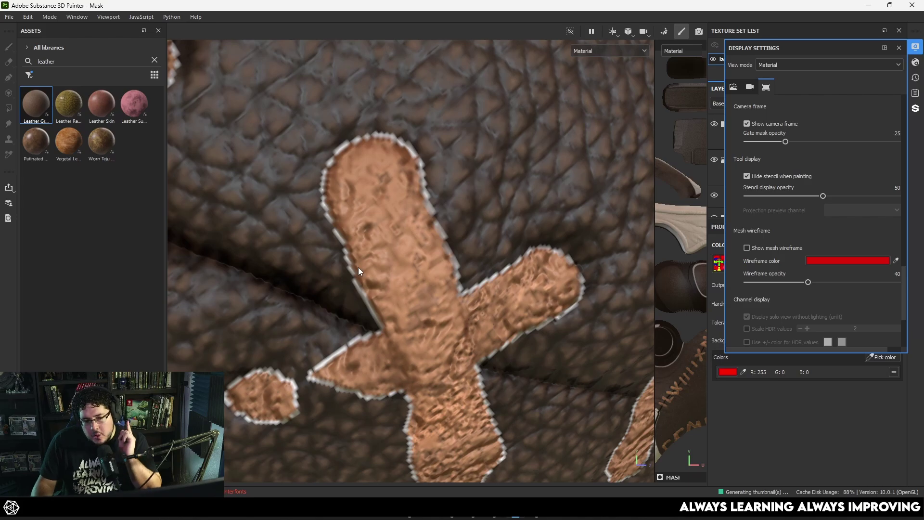
{"action": "left_click", "coordinate": [898, 48]}
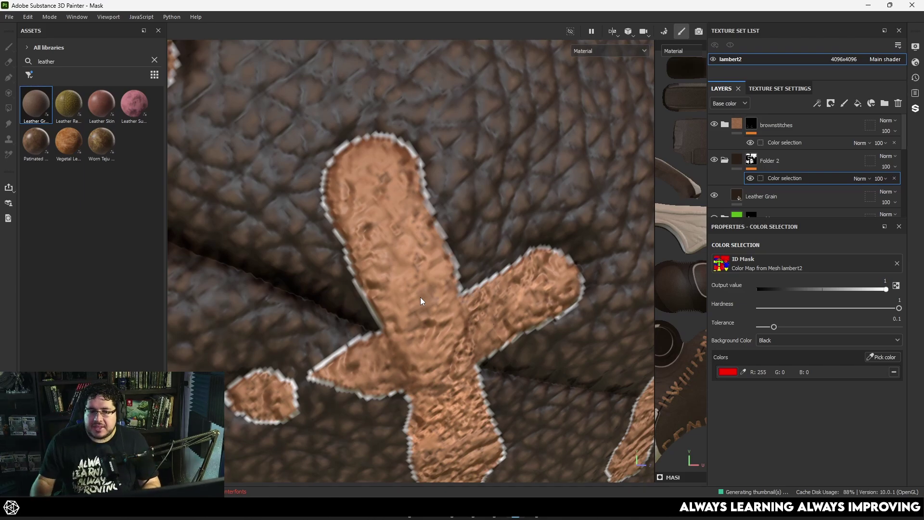
Step: Raise the tolerance of the brownstitches color selection to 0.98 and check the stitch edges
{"action": "left_click_drag", "start_coordinate": [517, 323], "coordinate": [375, 253], "text": "alt"}
{"action": "right_click_drag", "start_coordinate": [375, 253], "coordinate": [436, 309], "text": "alt"}
{"action": "middle_click_drag", "start_coordinate": [436, 309], "coordinate": [433, 270], "text": "alt"}
{"action": "scroll", "coordinate": [433, 268], "scroll_direction": "down", "scroll_amount": 1}
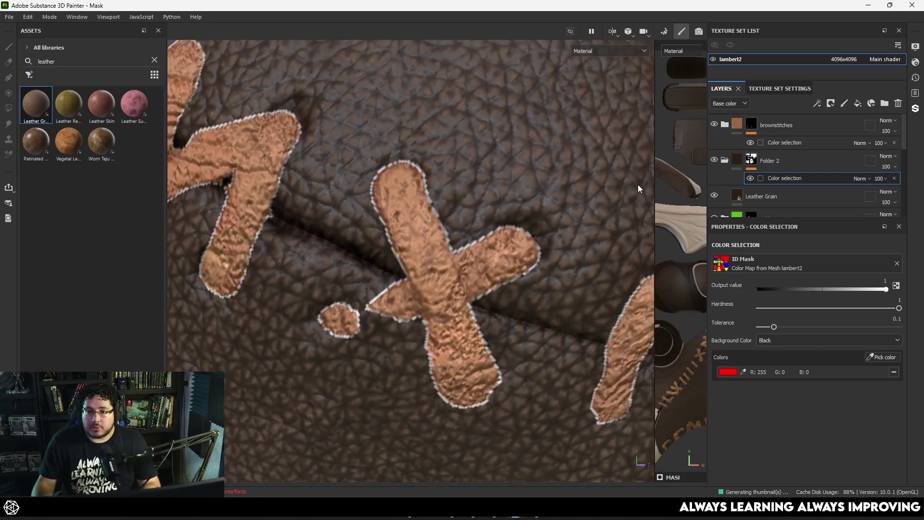
{"action": "left_click", "coordinate": [764, 140]}
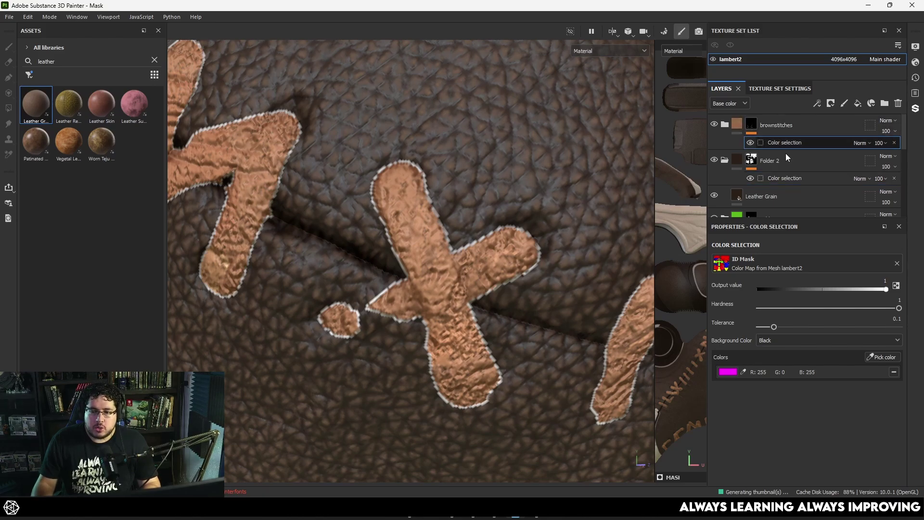
{"action": "left_click_drag", "start_coordinate": [773, 327], "coordinate": [893, 331]}
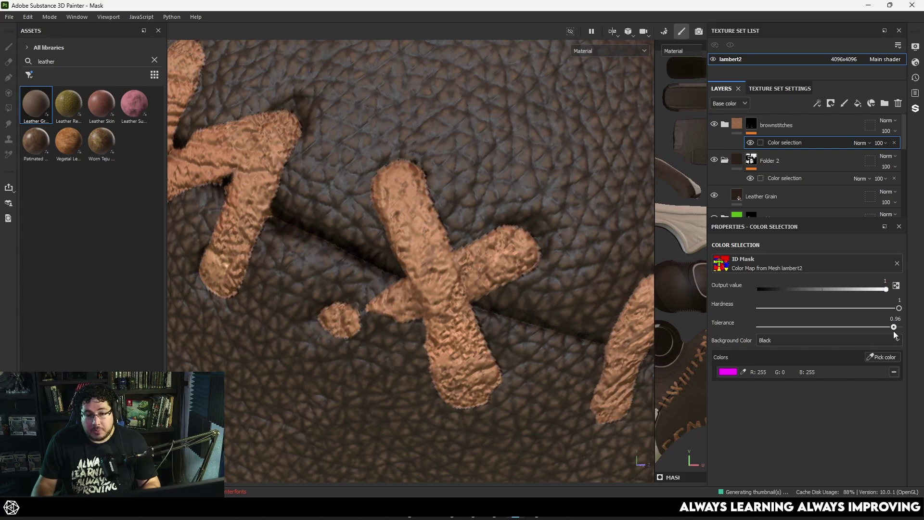
{"action": "right_click_drag", "start_coordinate": [539, 310], "coordinate": [229, 165], "text": "alt"}
{"action": "left_click_drag", "start_coordinate": [529, 253], "coordinate": [439, 205], "text": "alt"}
{"action": "scroll", "coordinate": [438, 204], "scroll_direction": "up", "scroll_amount": 5}
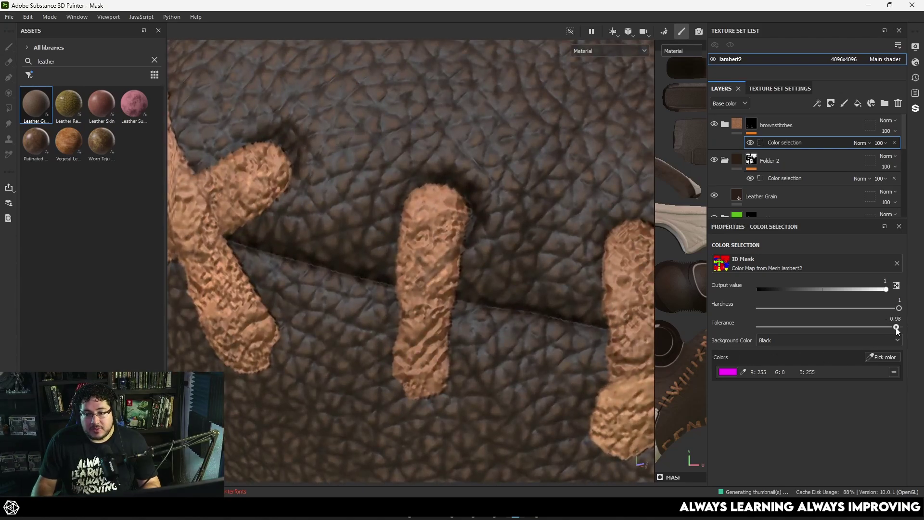
{"action": "mouse_move", "coordinate": [896, 329]}
{"action": "left_mouse_down"}
{"action": "mouse_move", "coordinate": [905, 331]}
{"action": "mouse_move", "coordinate": [897, 331]}
{"action": "left_mouse_up"}
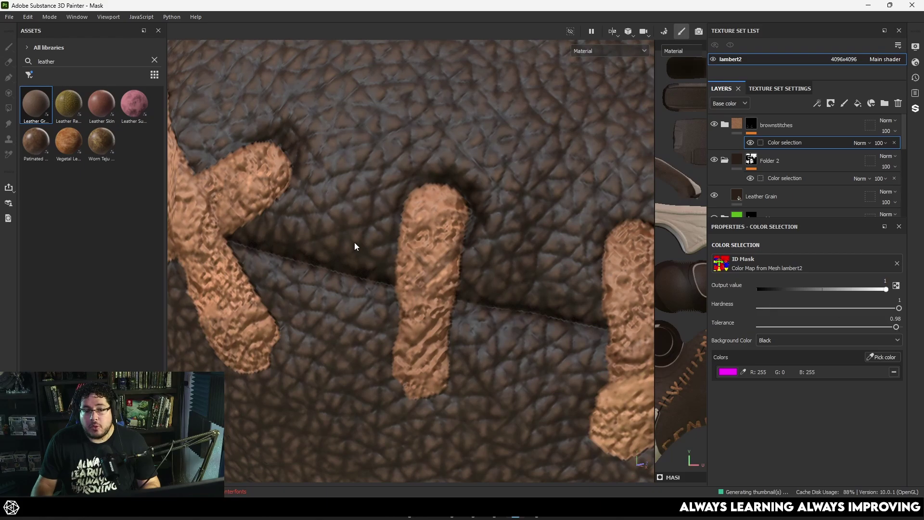
Step: Set the tolerance of the brownstitches color selection to 0.51
{"action": "scroll", "coordinate": [355, 247], "scroll_direction": "down", "scroll_amount": 5}
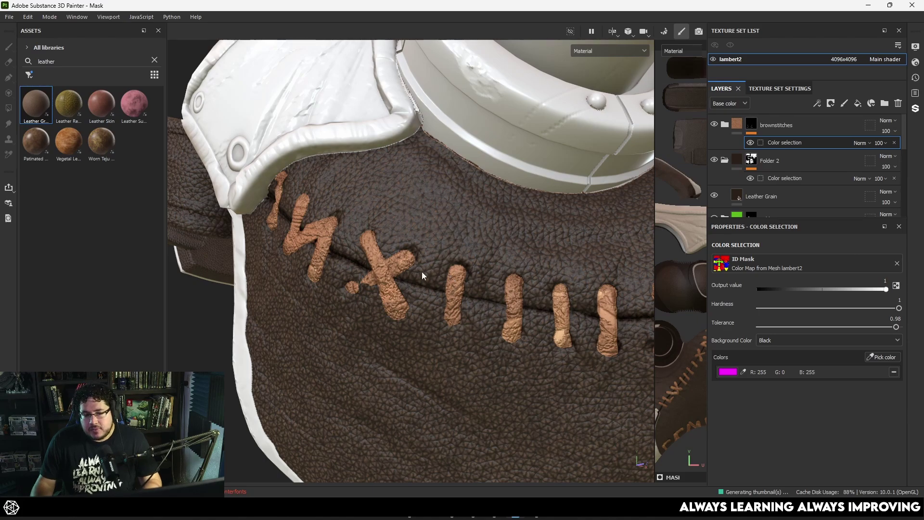
{"action": "scroll", "coordinate": [402, 262], "scroll_direction": "up", "scroll_amount": 2}
{"action": "mouse_move", "coordinate": [402, 262]}
{"action": "left_mouse_down", "text": "alt"}
{"action": "mouse_move", "coordinate": [497, 261]}
{"action": "mouse_move", "coordinate": [414, 264]}
{"action": "left_mouse_up", "text": "alt"}
{"action": "scroll", "coordinate": [497, 262], "scroll_direction": "up", "scroll_amount": 2}
{"action": "left_click_drag", "start_coordinate": [895, 328], "coordinate": [831, 327]}
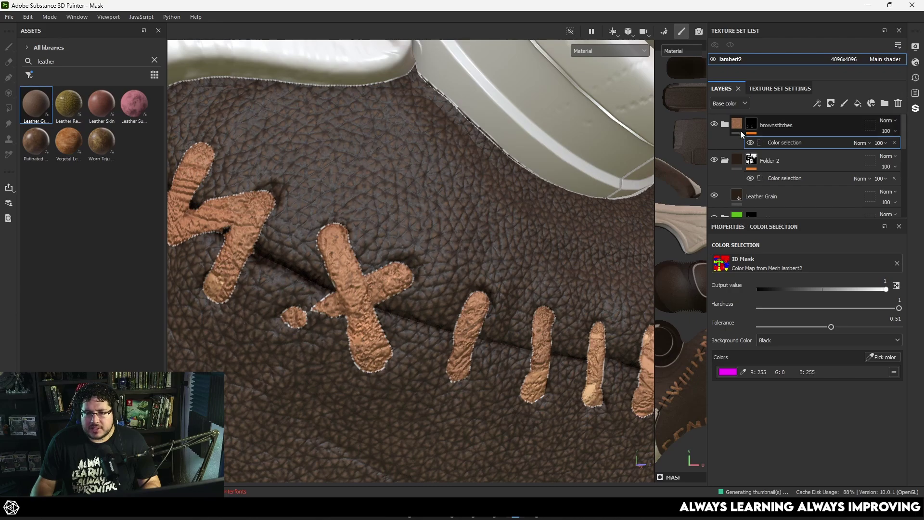
Step: Show the black Fill layer 4 beneath the whole stack and enable its roughness channel at 0.7545
{"action": "scroll", "coordinate": [740, 157], "scroll_direction": "down", "scroll_amount": 5}
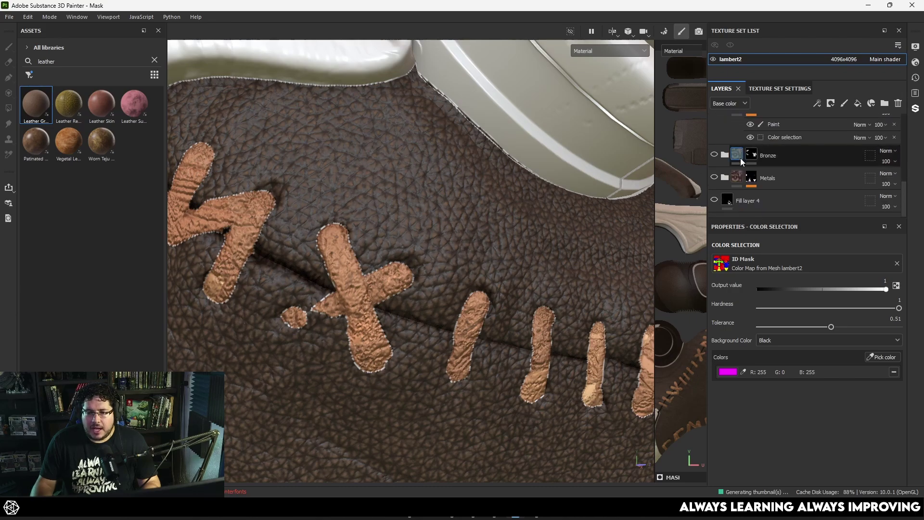
{"action": "left_click", "coordinate": [712, 200]}
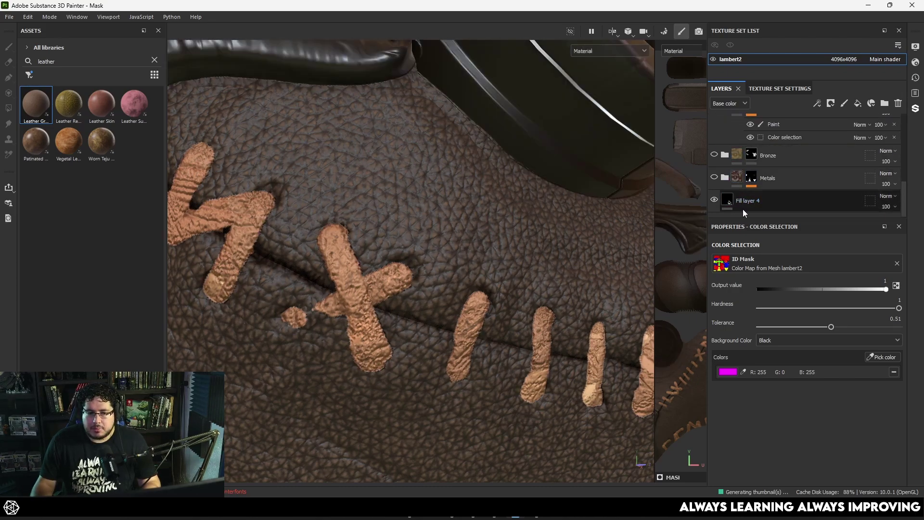
{"action": "left_click", "coordinate": [740, 201]}
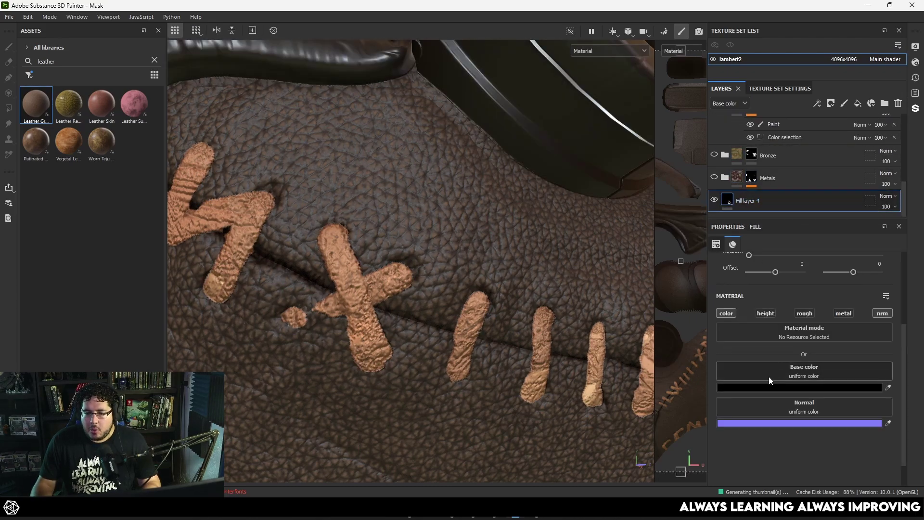
{"action": "left_click", "coordinate": [804, 314]}
{"action": "left_click_drag", "start_coordinate": [773, 429], "coordinate": [838, 433]}
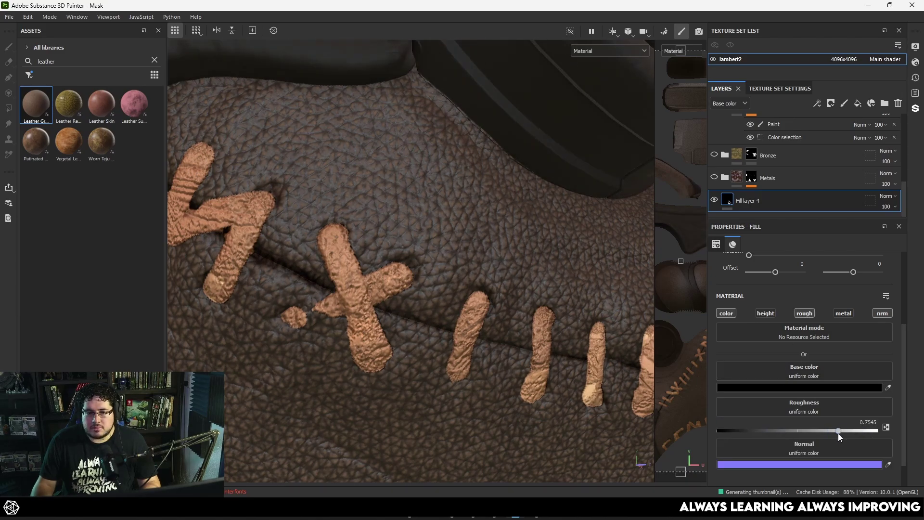
Step: Inspect the stitch edges up close, compare them with Fill layer 4 hidden and shown, and view the leather from farther out
{"action": "right_click_drag", "start_coordinate": [293, 231], "coordinate": [402, 268], "text": "alt"}
{"action": "middle_click_drag", "start_coordinate": [402, 268], "coordinate": [342, 241], "text": "alt"}
{"action": "right_click_drag", "start_coordinate": [342, 241], "coordinate": [354, 264], "text": "alt"}
{"action": "scroll", "coordinate": [353, 263], "scroll_direction": "up", "scroll_amount": 2}
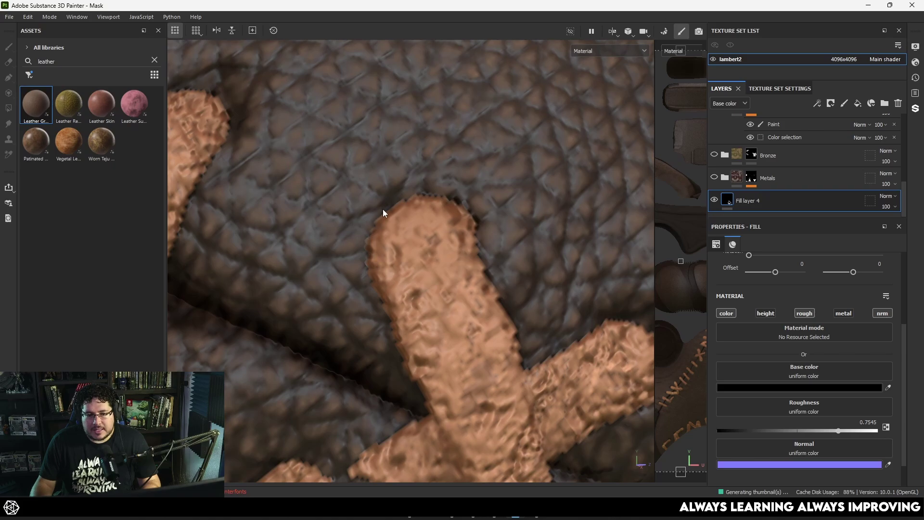
{"action": "scroll", "coordinate": [415, 344], "scroll_direction": "down", "scroll_amount": 2}
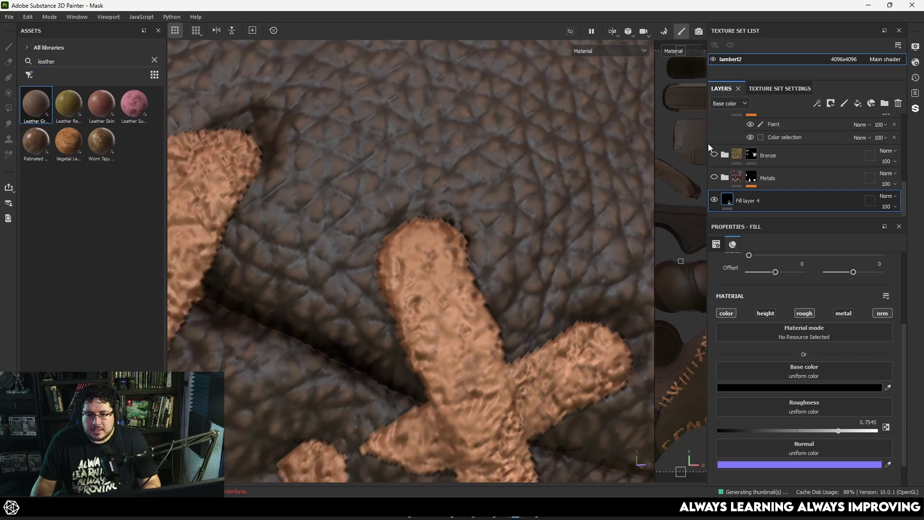
{"action": "left_click", "coordinate": [713, 200]}
{"action": "left_click", "coordinate": [713, 200]}
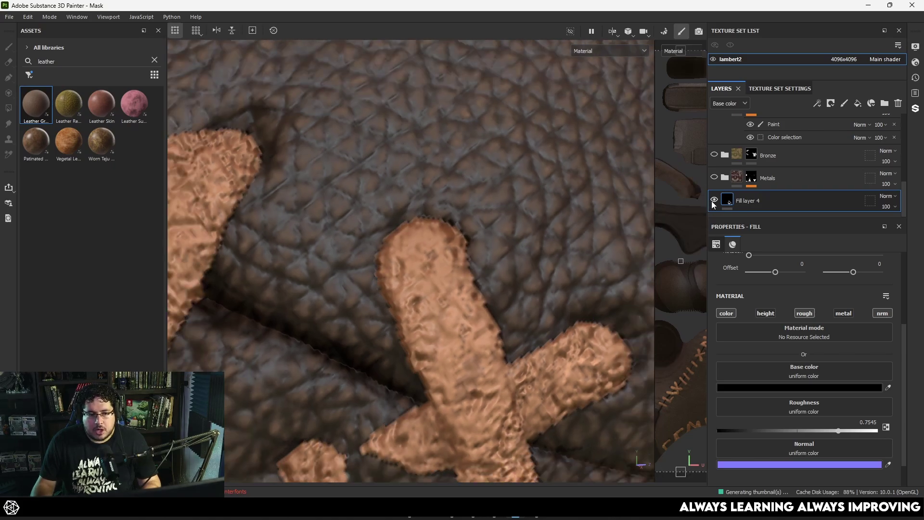
{"action": "scroll", "coordinate": [514, 245], "scroll_direction": "down", "scroll_amount": 1}
{"action": "left_click", "coordinate": [134, 104]}
{"action": "right_click_drag", "start_coordinate": [259, 170], "coordinate": [483, 257], "text": "alt"}
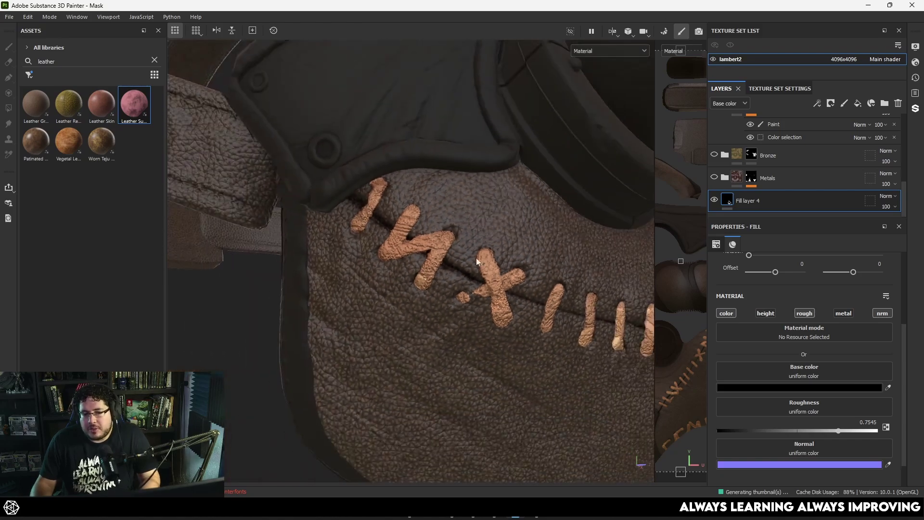
{"action": "left_click_drag", "start_coordinate": [483, 258], "coordinate": [362, 234], "text": "alt"}
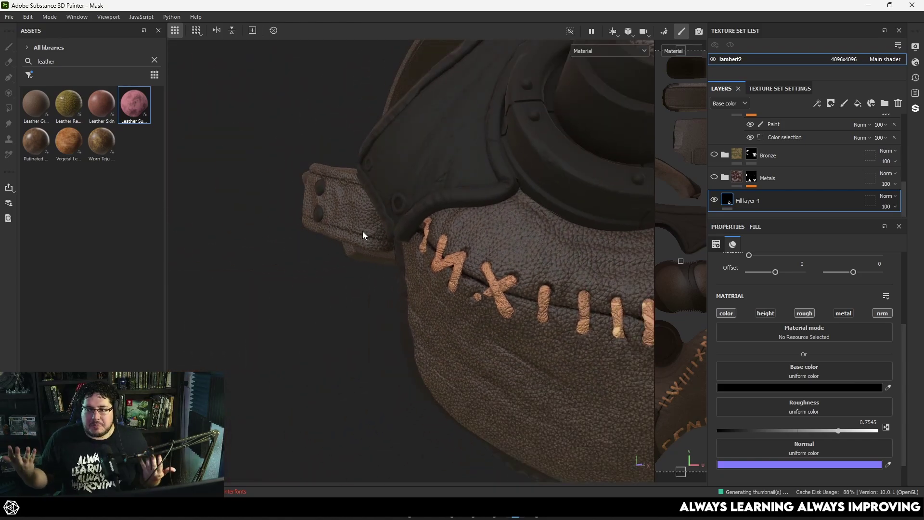
{"action": "right_click_drag", "start_coordinate": [365, 230], "coordinate": [276, 181], "text": "alt"}
{"action": "left_click_drag", "start_coordinate": [277, 182], "coordinate": [246, 171], "text": "alt"}
Step: Hide the brownstitches folder and the Leather Grain folder, Folder 2
{"action": "scroll", "coordinate": [751, 152], "scroll_direction": "up", "scroll_amount": 5}
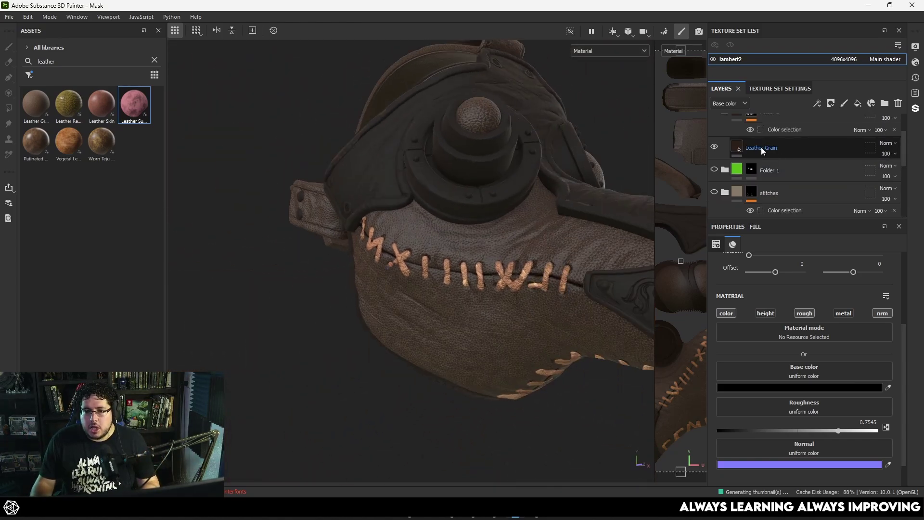
{"action": "left_click", "coordinate": [715, 125]}
{"action": "left_click", "coordinate": [714, 160]}
Step: Show the Metals and Bronze folders on the beak plate and goggles
{"action": "scroll", "coordinate": [724, 180], "scroll_direction": "down", "scroll_amount": 3}
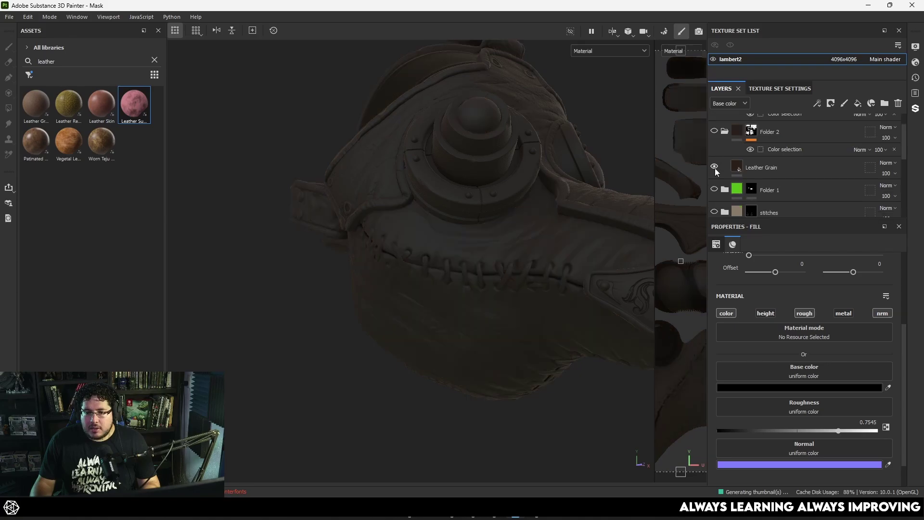
{"action": "left_click", "coordinate": [714, 178]}
{"action": "left_click_drag", "start_coordinate": [424, 216], "coordinate": [351, 217], "text": "alt"}
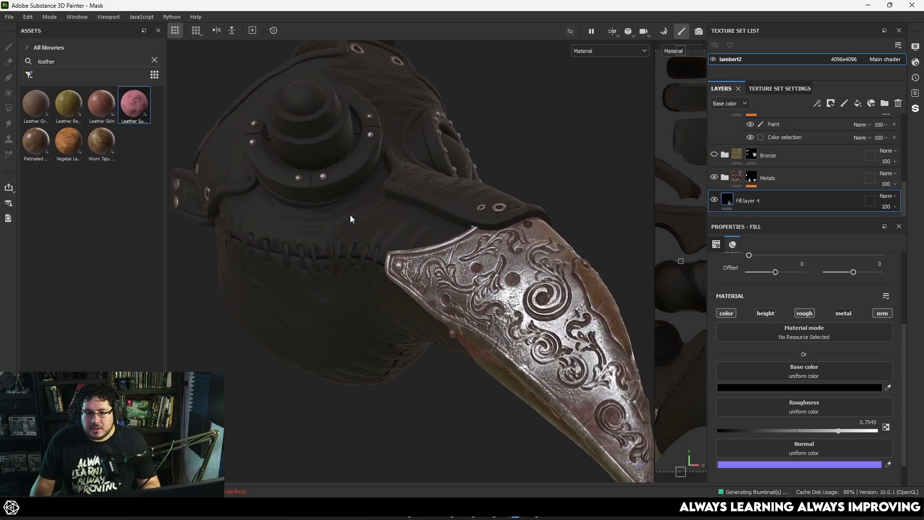
{"action": "right_click_drag", "start_coordinate": [351, 217], "coordinate": [330, 205], "text": "alt"}
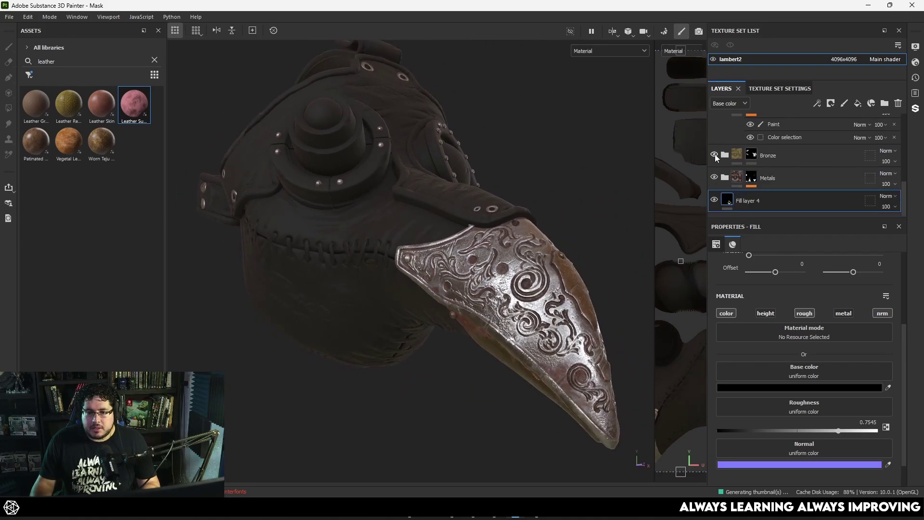
{"action": "left_click", "coordinate": [715, 155]}
Step: Show the Leather and trims folders on the mask
{"action": "left_click_drag", "start_coordinate": [539, 188], "coordinate": [509, 202], "text": "alt"}
{"action": "right_click_drag", "start_coordinate": [510, 202], "coordinate": [424, 179], "text": "alt"}
{"action": "middle_click_drag", "start_coordinate": [424, 179], "coordinate": [466, 210], "text": "alt"}
{"action": "scroll", "coordinate": [766, 177], "scroll_direction": "up", "scroll_amount": 2}
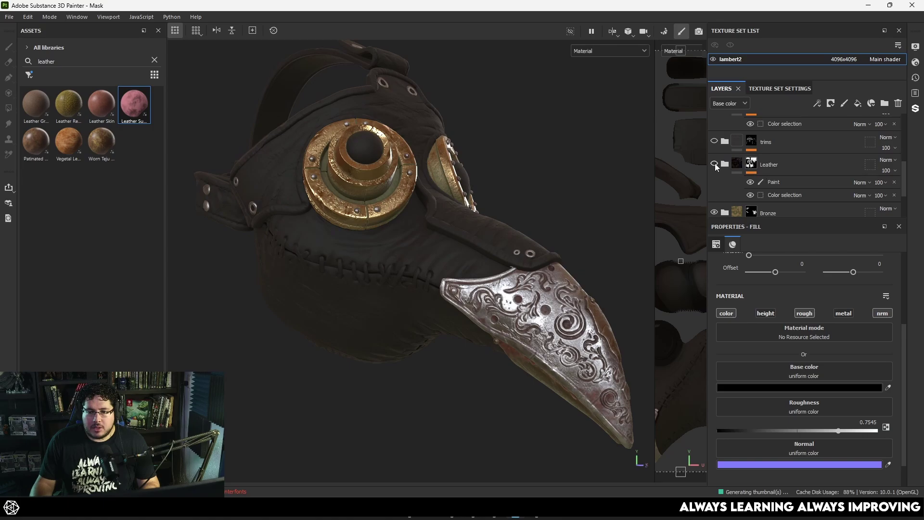
{"action": "left_click", "coordinate": [713, 164]}
{"action": "left_click_drag", "start_coordinate": [482, 207], "coordinate": [553, 207], "text": "alt"}
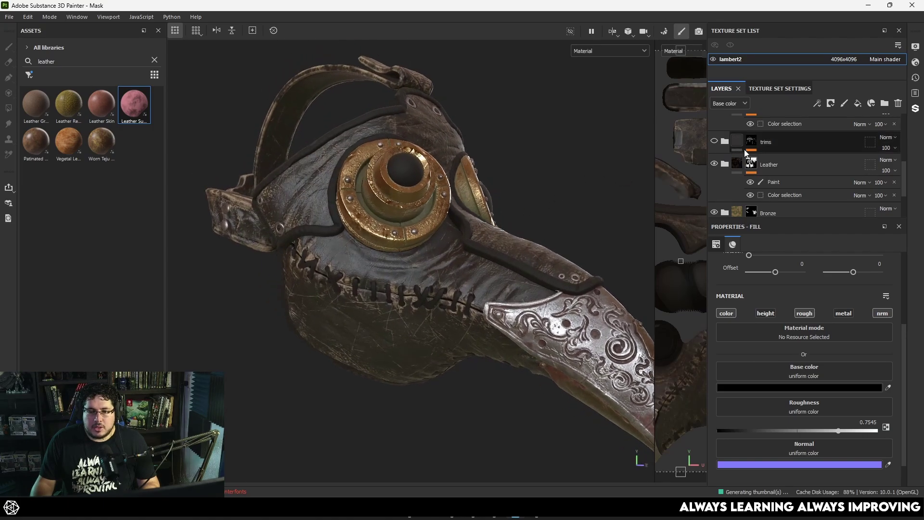
{"action": "left_click", "coordinate": [714, 141]}
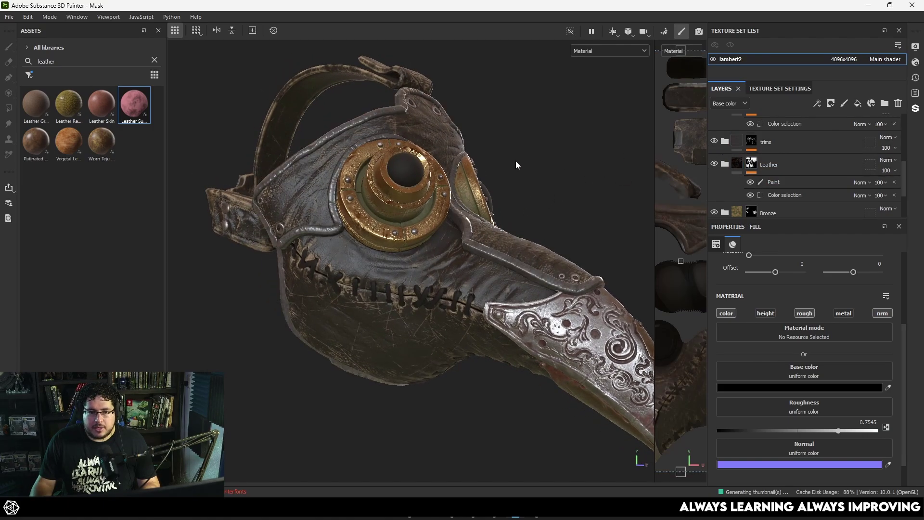
Step: Show the stitches folder and the green lens material in Folder 1
{"action": "left_click_drag", "start_coordinate": [518, 166], "coordinate": [553, 166], "text": "alt"}
{"action": "scroll", "coordinate": [716, 166], "scroll_direction": "up", "scroll_amount": 3}
{"action": "left_click_drag", "start_coordinate": [523, 267], "coordinate": [509, 291], "text": "alt"}
{"action": "left_click", "coordinate": [714, 164]}
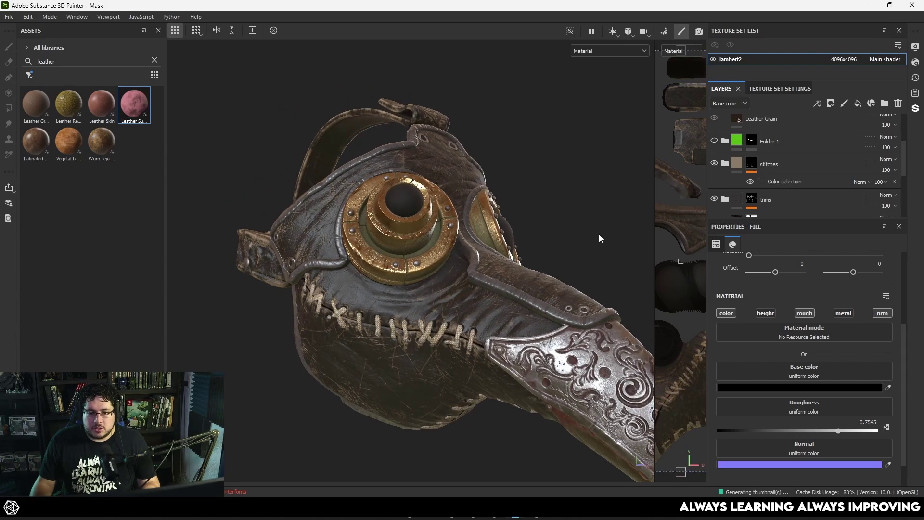
{"action": "left_click", "coordinate": [714, 141]}
Step: Examine the fully textured plague mask from several angles and distances, including its stitches, goggles and beak, under rotated lighting
{"action": "left_click_drag", "start_coordinate": [486, 240], "coordinate": [450, 243], "text": "alt"}
{"action": "mouse_move", "coordinate": [449, 243]}
{"action": "right_mouse_down", "text": "shift"}
{"action": "mouse_move", "coordinate": [470, 241]}
{"action": "mouse_move", "coordinate": [452, 243]}
{"action": "right_mouse_up", "text": "shift"}
{"action": "left_click_drag", "start_coordinate": [452, 243], "coordinate": [483, 268], "text": "alt"}
{"action": "right_click_drag", "start_coordinate": [484, 268], "coordinate": [433, 266], "text": "shift"}
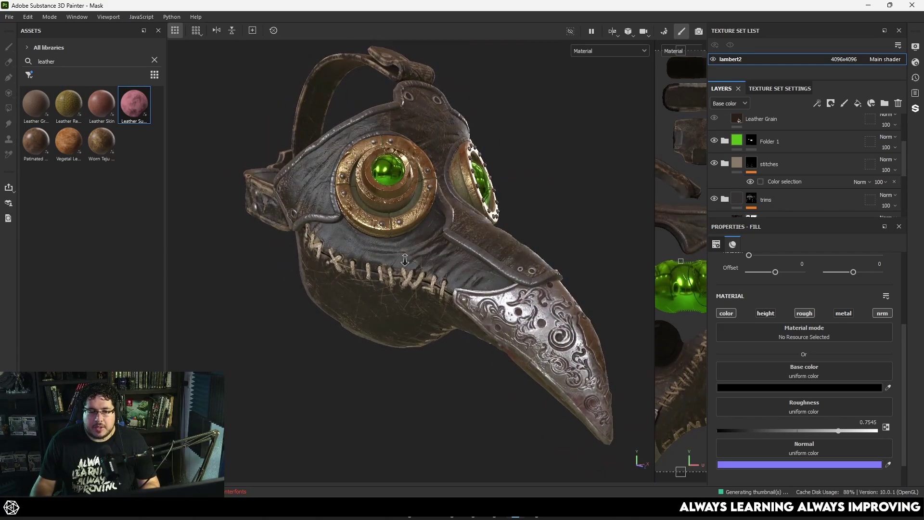
{"action": "left_click_drag", "start_coordinate": [423, 263], "coordinate": [445, 264], "text": "alt"}
{"action": "right_click_drag", "start_coordinate": [404, 260], "coordinate": [447, 262], "text": "alt"}
{"action": "middle_click_drag", "start_coordinate": [378, 255], "coordinate": [426, 236], "text": "alt"}
{"action": "right_click_drag", "start_coordinate": [426, 239], "coordinate": [459, 283], "text": "alt"}
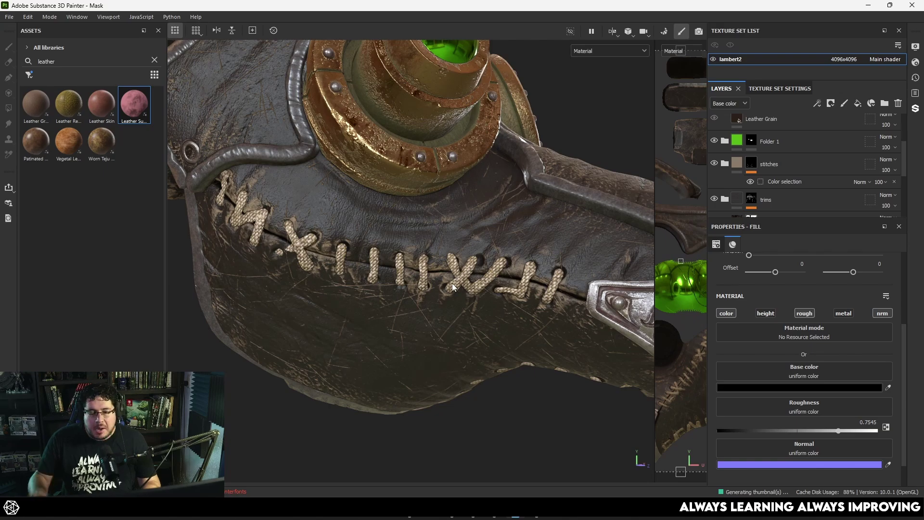
{"action": "right_click_drag", "start_coordinate": [452, 283], "coordinate": [404, 236], "text": "alt"}
{"action": "left_click_drag", "start_coordinate": [424, 222], "coordinate": [382, 204], "text": "alt"}
{"action": "middle_click_drag", "start_coordinate": [382, 204], "coordinate": [284, 185], "text": "alt"}
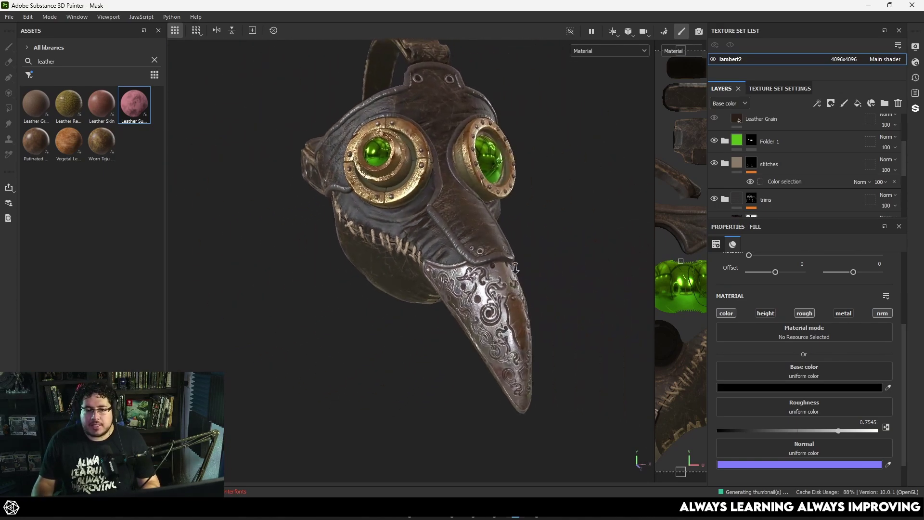
{"action": "right_click_drag", "start_coordinate": [433, 221], "coordinate": [476, 241], "text": "alt"}
{"action": "mouse_move", "coordinate": [501, 250]}
{"action": "left_mouse_down", "text": "alt"}
{"action": "mouse_move", "coordinate": [452, 255]}
{"action": "mouse_move", "coordinate": [549, 259]}
{"action": "mouse_move", "coordinate": [511, 251]}
{"action": "left_mouse_up", "text": "alt"}
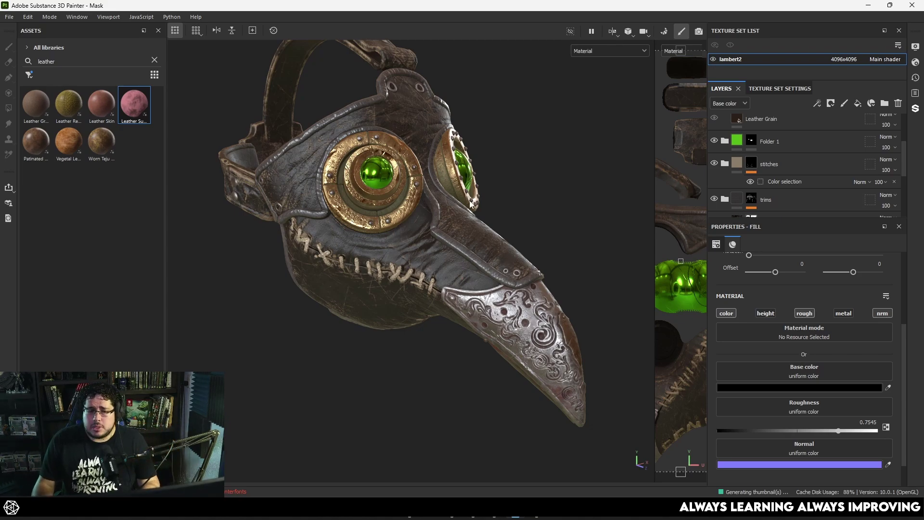
{"action": "middle_click_drag", "start_coordinate": [437, 195], "coordinate": [456, 233]}
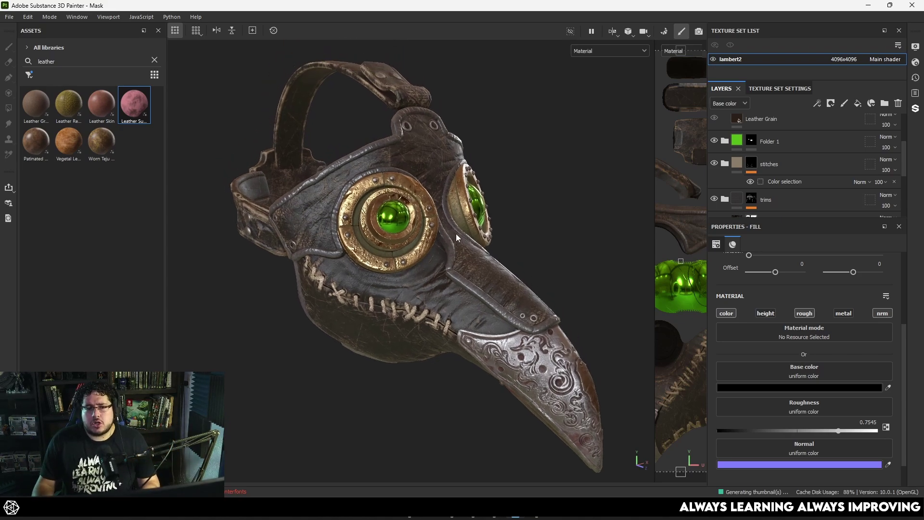